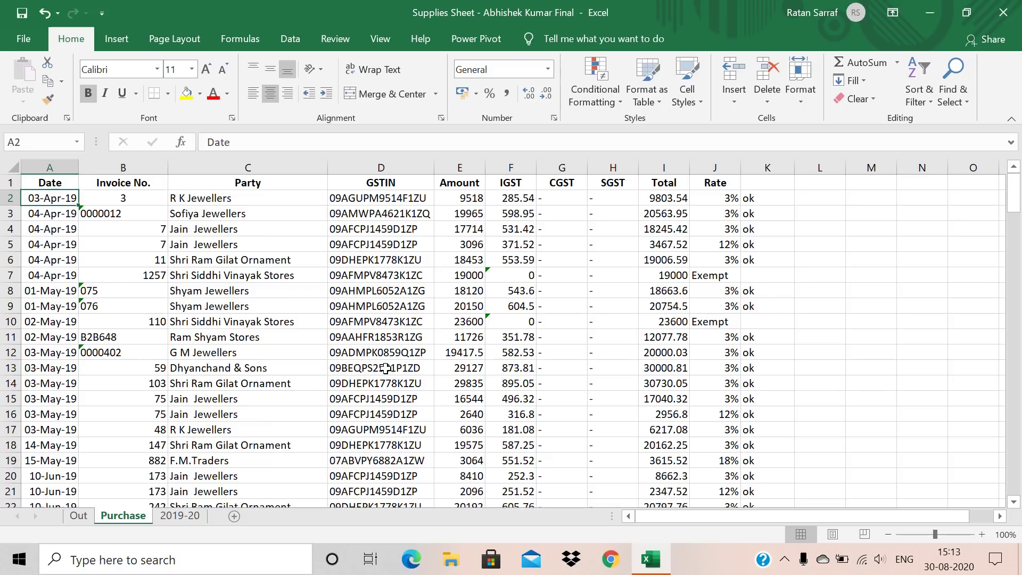
Examine the first purchase entries on the Purchase sheet, from the GSTIN column across to the Rate column
key("Right")
key("Right")
key("Right")
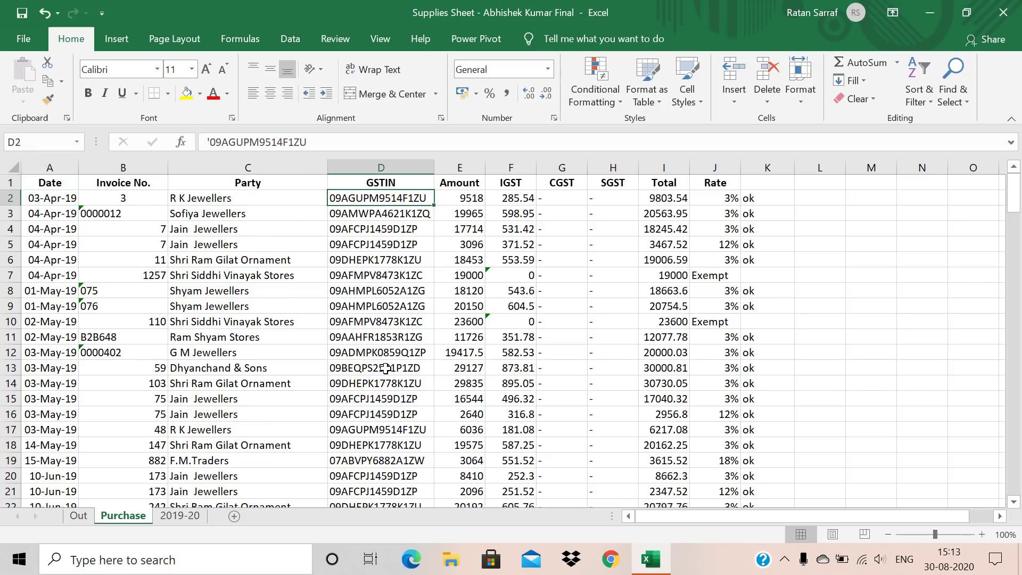
key("Down")
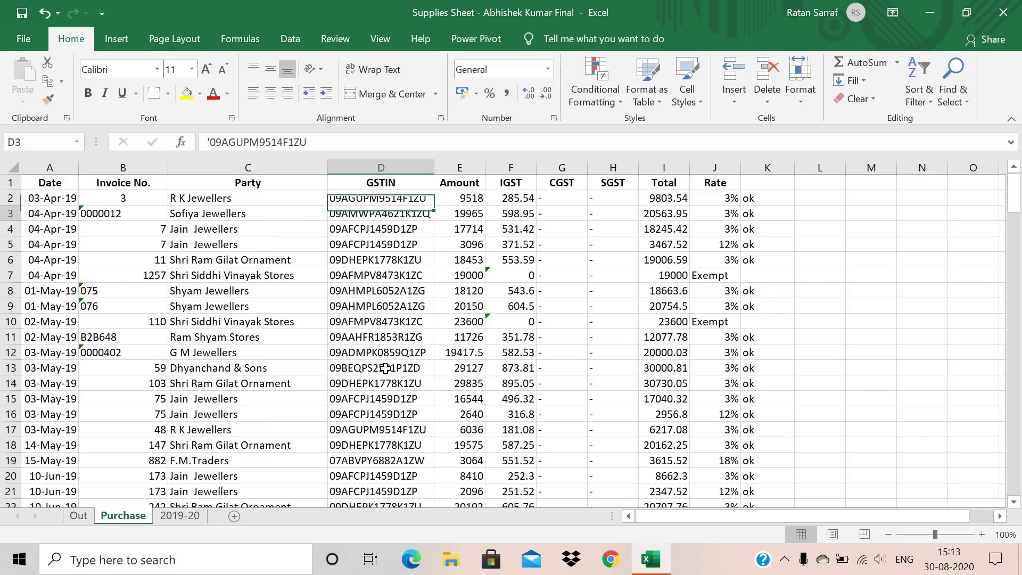
key("Up")
key("Up")
key("Down")
key("Down")
key("Down")
key("Right")
key("Right")
key("Right")
key("Right")
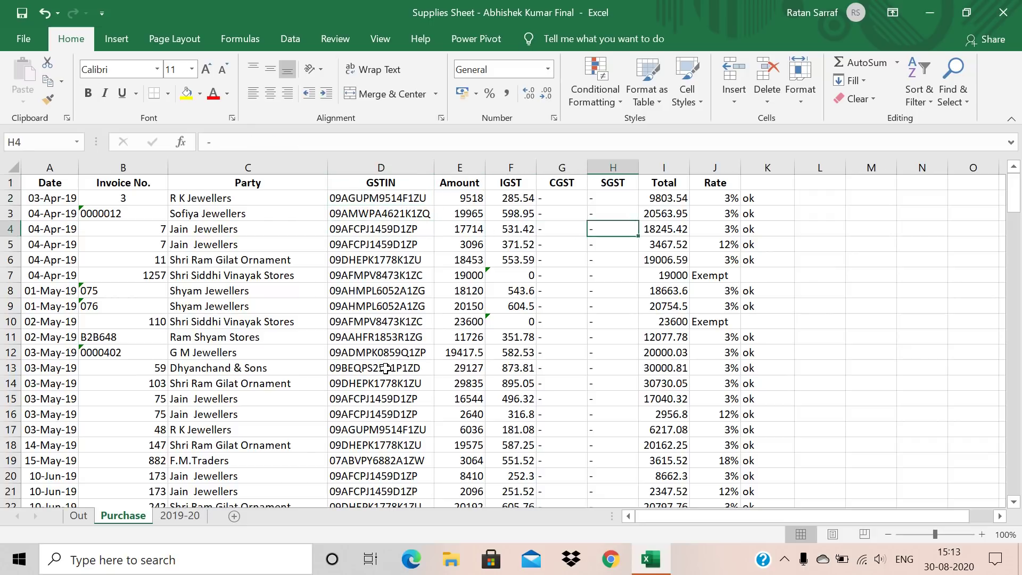
key("Right")
key("Right")
key("Left")
key("Left")
key("Left")
key("Left")
key("Left")
key("Left")
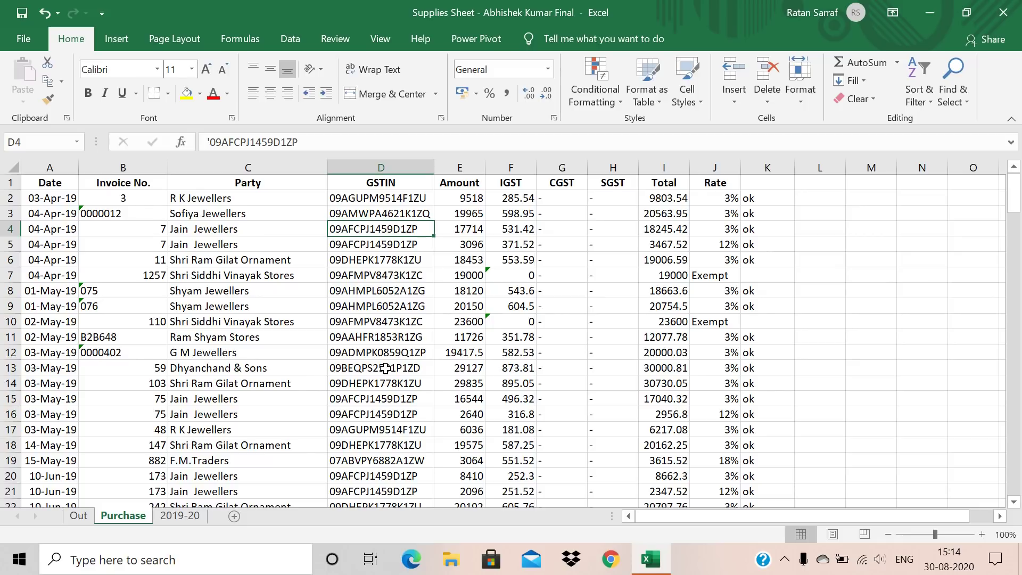
key("Up")
key("Up")
key("Up")
key("Down")
key("Down")
key("Down")
key("Down")
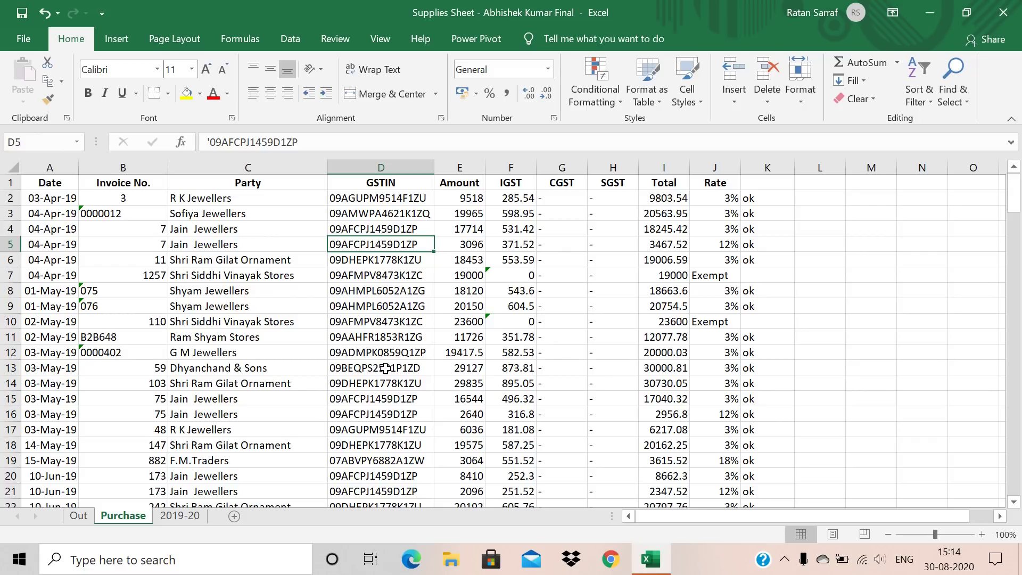
Review the party entries down the Purchase sheet, including the subtotal and repeated header rows between quarters, and return to the header row
left_click(199, 416)
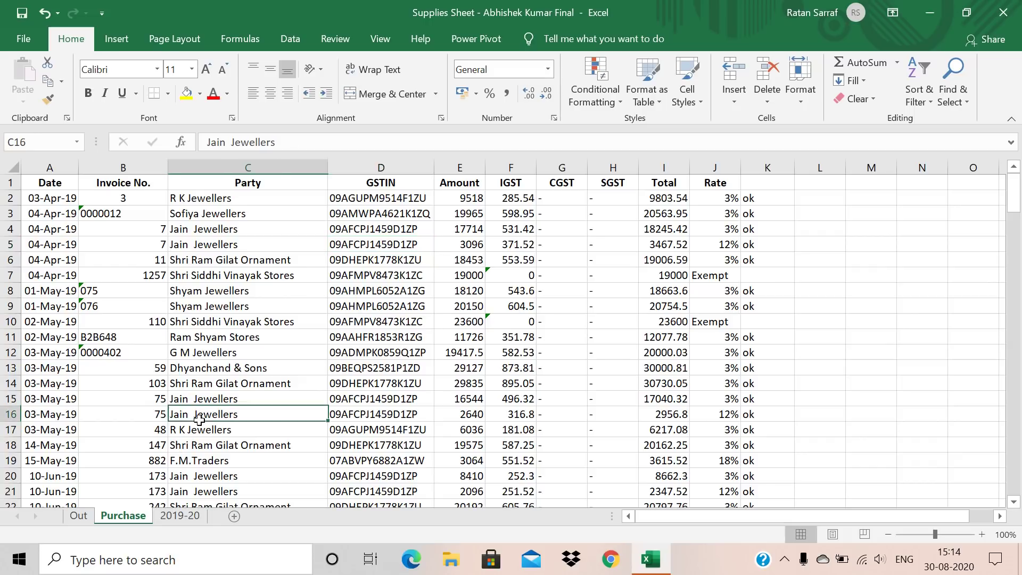
key("Down")
key("Down")
key("Down")
key("Down")
key("Down")
key("Down")
key("Down")
key("Down")
key("Down")
key("Down")
key("Down")
key("Down")
key("Down")
key("Down")
key("Down")
key("Down")
key("Down")
key("Down")
key("Down")
key("Down")
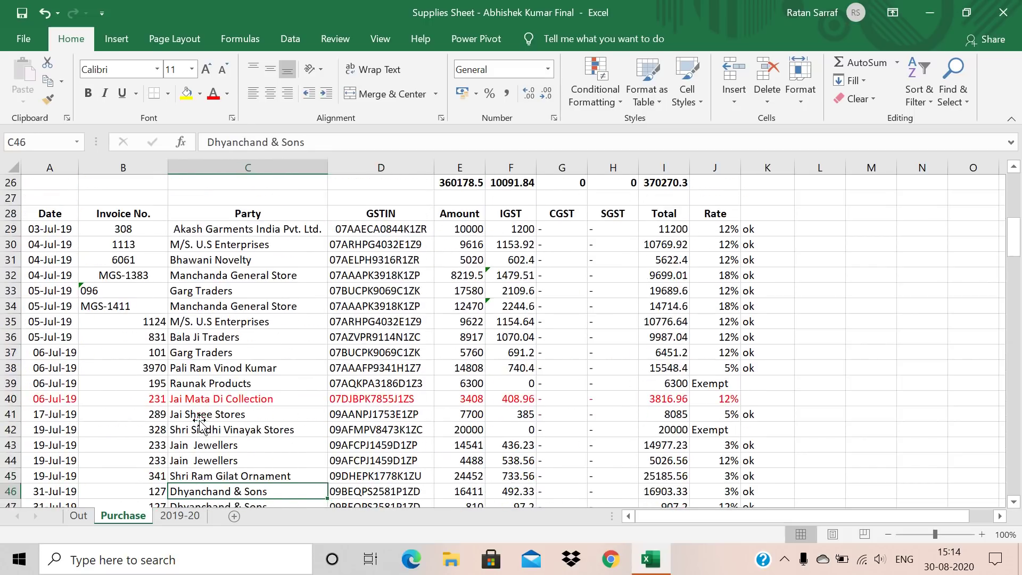
key("Up")
key("Up")
key("Up")
key("Up")
key("Up")
key("Up")
key("Up")
key("Up")
key("Up")
key("Up")
key("Up")
key("Up")
key("Up")
key("Up")
key("Up")
key("Up")
key("Up")
key("Up")
key("Up")
key("Up")
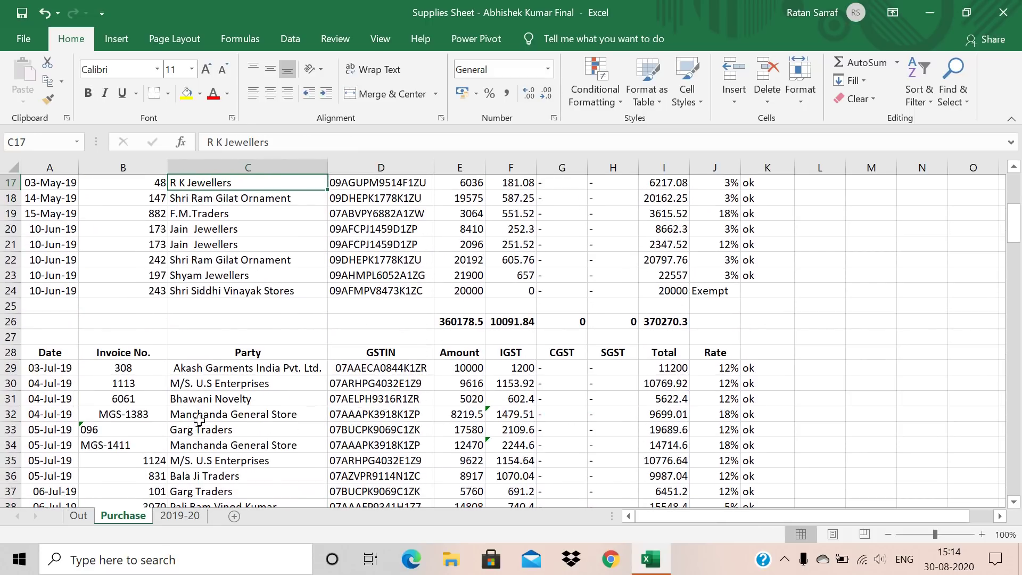
key("Up")
key("Up")
key("Up")
key("Up")
key("Up")
key("Up")
key("Up")
key("Up")
key("Up")
key("Up")
key("Up")
key("Up")
key("Up")
key("Up")
key("Up")
key("Up")
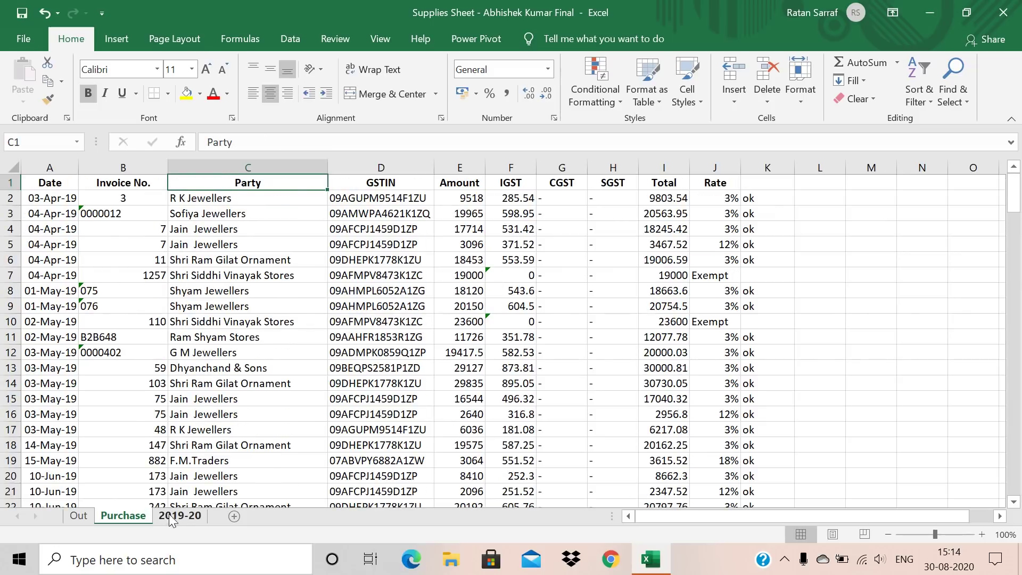
Look through the purchase entries on the 2019-20 sheet from April down to the November records
left_click(171, 515)
left_click(246, 370)
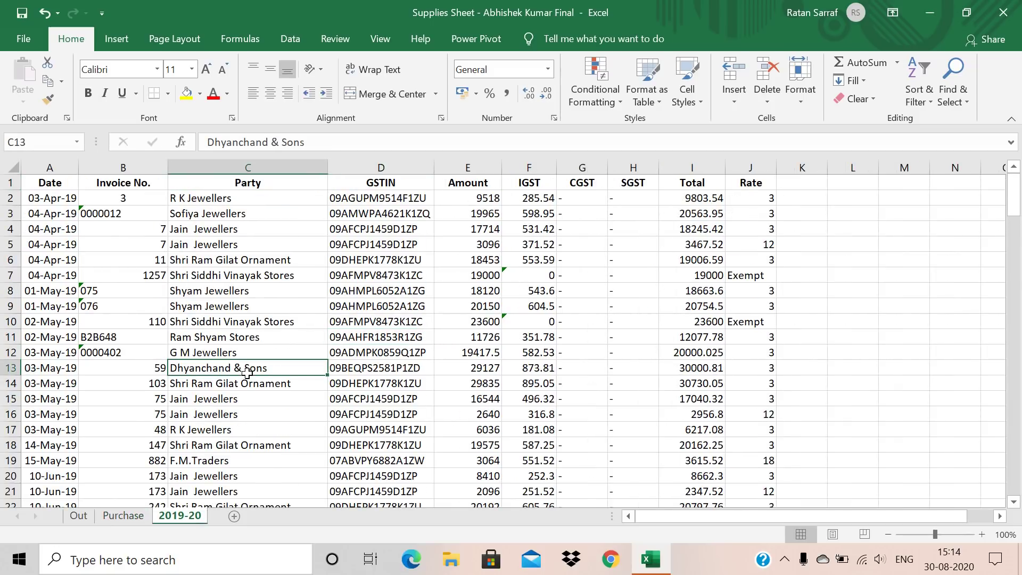
key("Down")
key("Down")
key("Down")
key("Down")
key("Down")
key("Down")
key("Down")
key("Down")
key("Down")
key("Down")
key("Down")
key("Down")
key("Down")
key("Down")
key("Down")
key("Down")
key("Down")
key("Down")
key("Down")
key("Down")
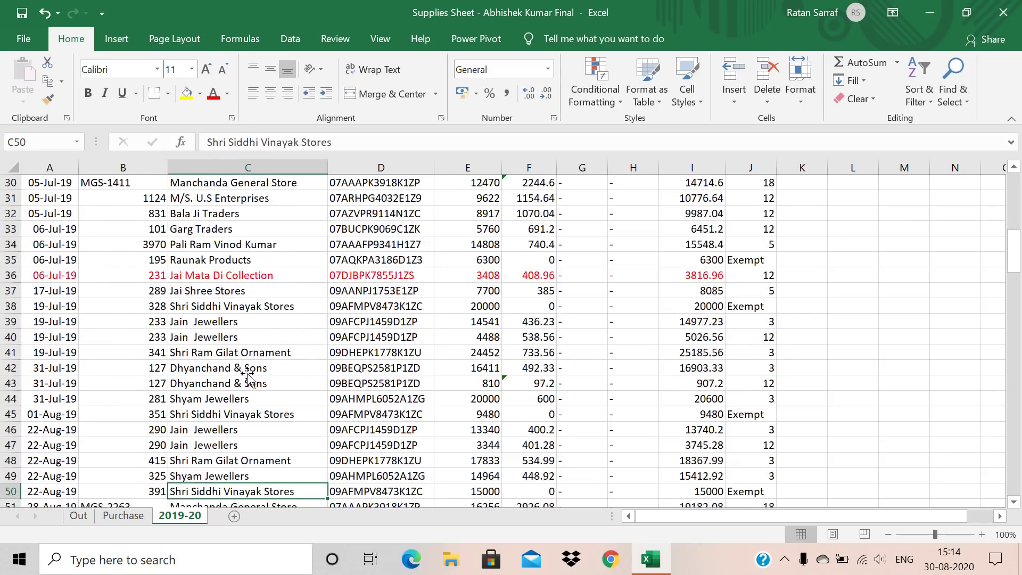
key("Down")
key("Down")
key("Down")
key("Down")
key("Down")
key("Down")
key("Down")
key("Down")
key("Down")
key("Down")
key("Down")
key("Down")
key("Down")
key("Down")
key("Down")
key("Down")
key("Down")
key("Down")
key("Down")
key("Down")
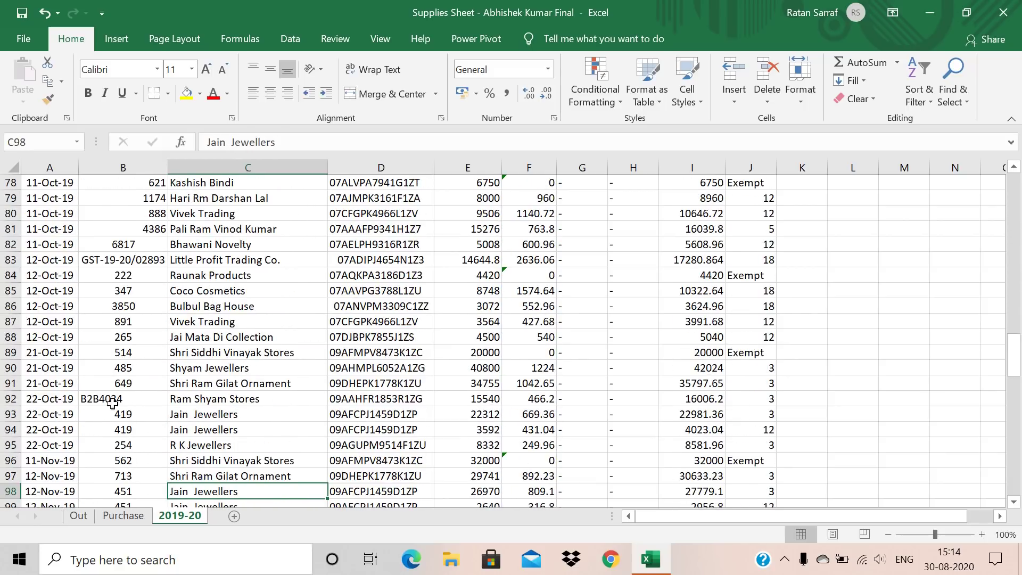
Return to the Purchase sheet and select rows 25 to 28, covering the first quarter's subtotal and the repeated header
left_click(123, 515)
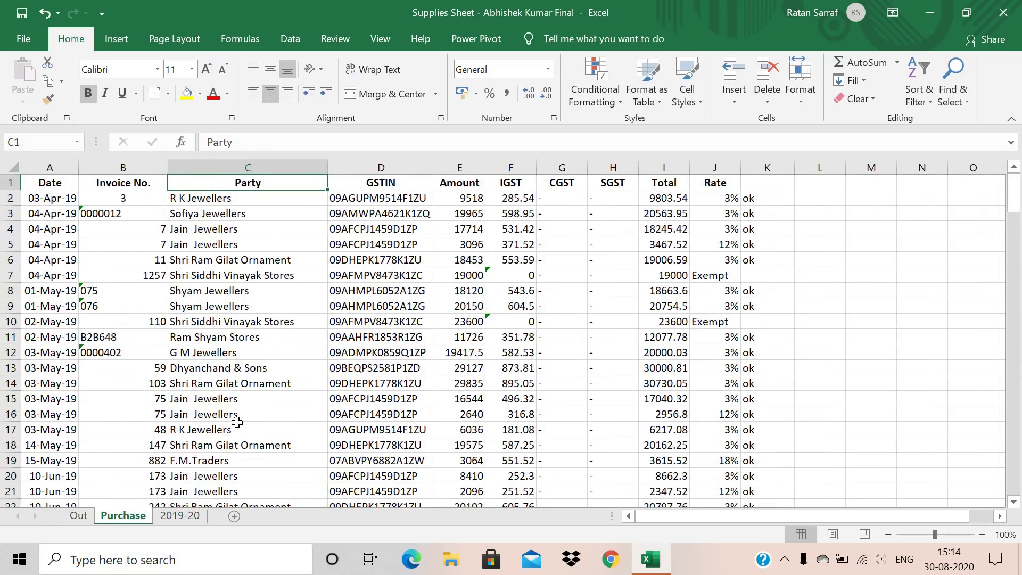
key("Down")
key("Down")
key("Down")
key("Down")
key("Down")
key("Down")
key("Down")
key("Down")
key("Down")
key("Down")
key("Down")
key("Down")
key("Down")
key("Down")
key("Down")
key("Down")
key("Down")
key("Down")
key("Down")
key("Down")
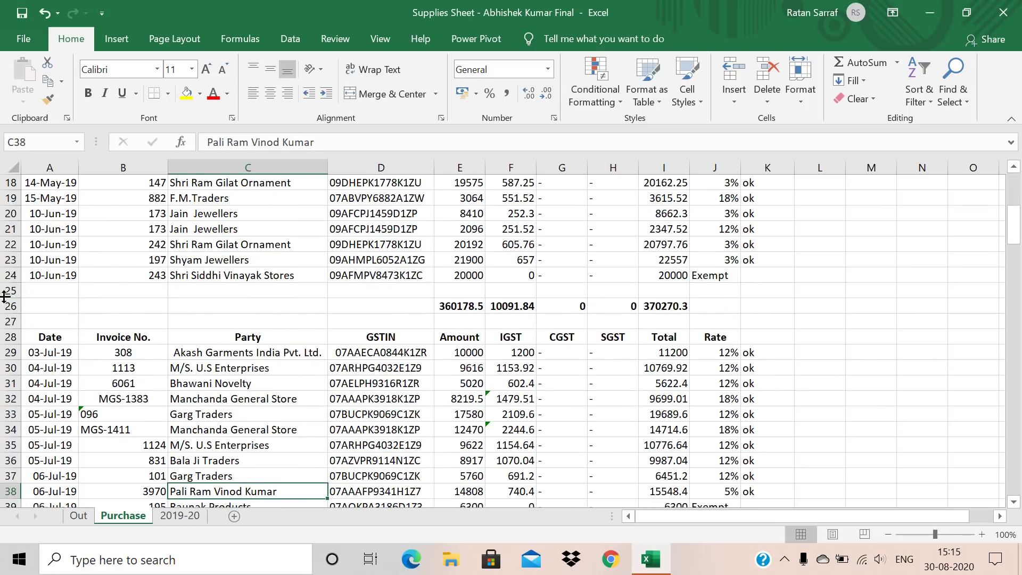
left_click_drag(3, 291, 10, 341)
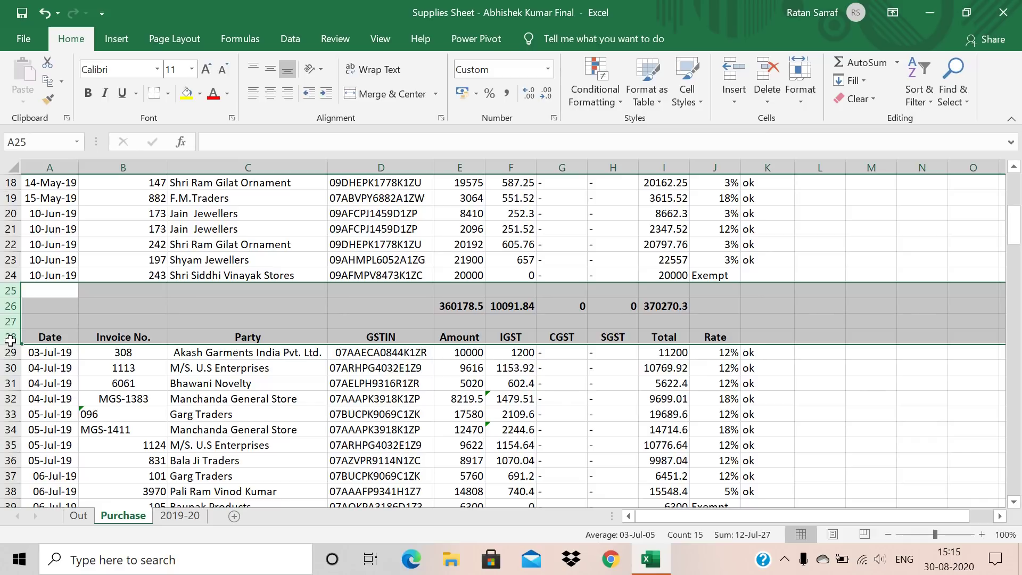
Review the Purchase sheet from the July entries down past the second quarter's subtotal and repeated header to the October records
key("Down")
key("Down")
key("Down")
key("Down")
key("Down")
key("Down")
key("Down")
key("Down")
key("Down")
key("Down")
key("Down")
key("Down")
key("Down")
key("Down")
key("Down")
key("Down")
key("Down")
key("Down")
key("Down")
key("Down")
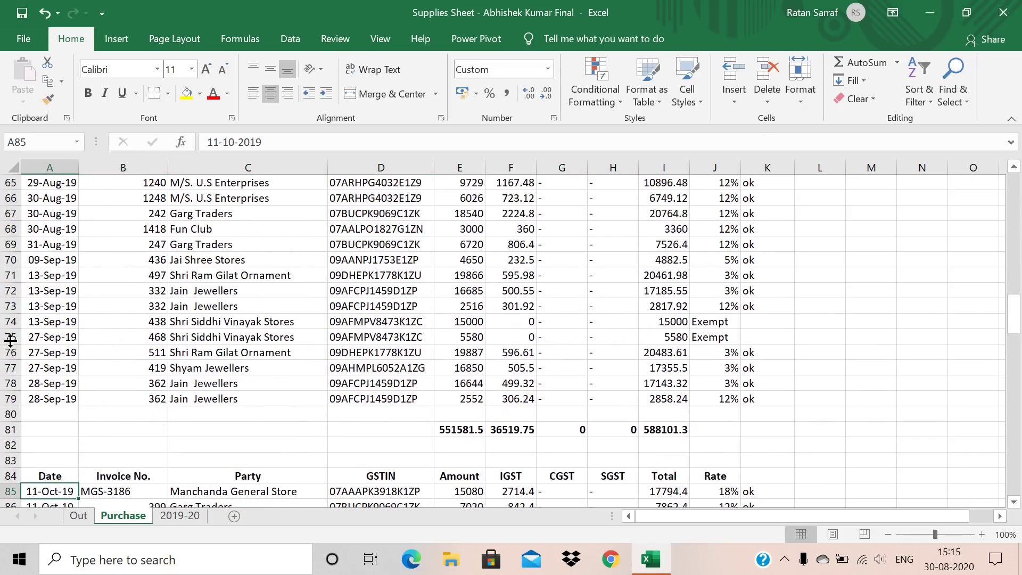
key("Down")
key("Down")
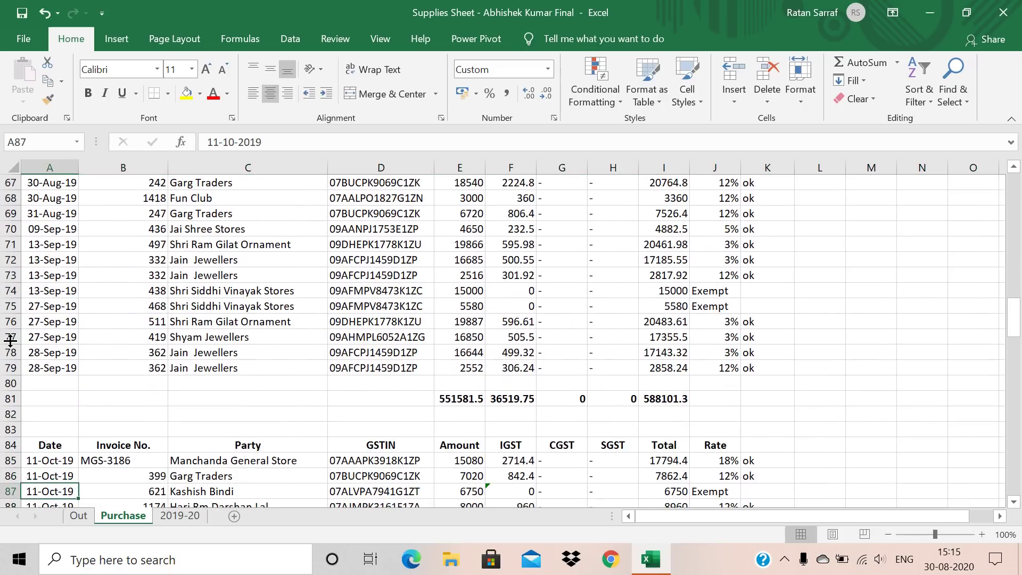
Switch to the 2019-20 sheet and look through its entries from October down to the overall totals row below the March records
left_click(172, 517)
left_click(225, 352)
key("Down")
key("Down")
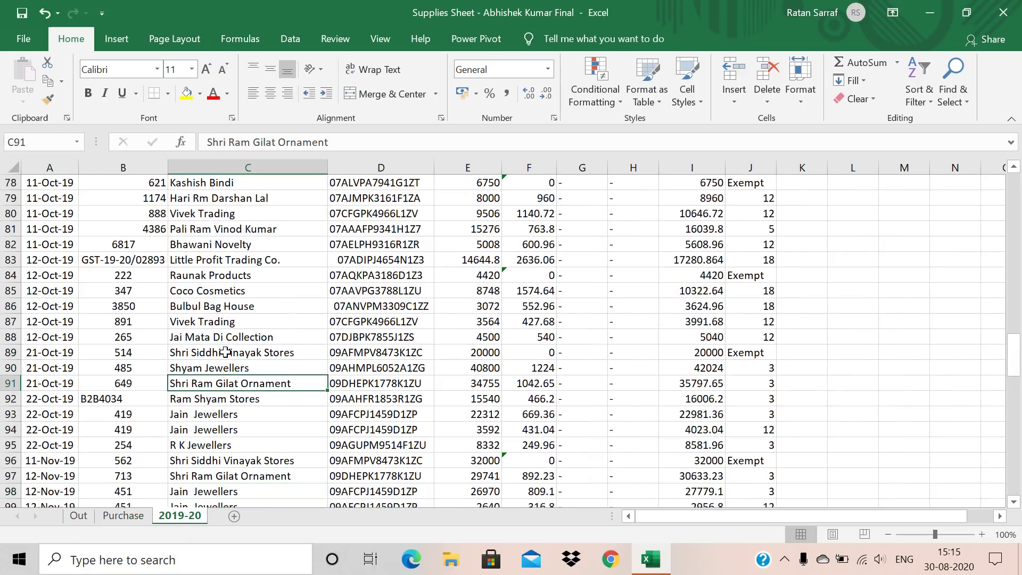
key("Down")
key("Down")
key("Down")
key("Down")
key("Down")
key("Down")
key("Down")
key("Down")
key("Down")
key("Down")
key("Down")
key("Down")
key("Down")
key("Down")
key("Down")
key("Down")
key("Down")
key("Down")
key("Down")
key("Down")
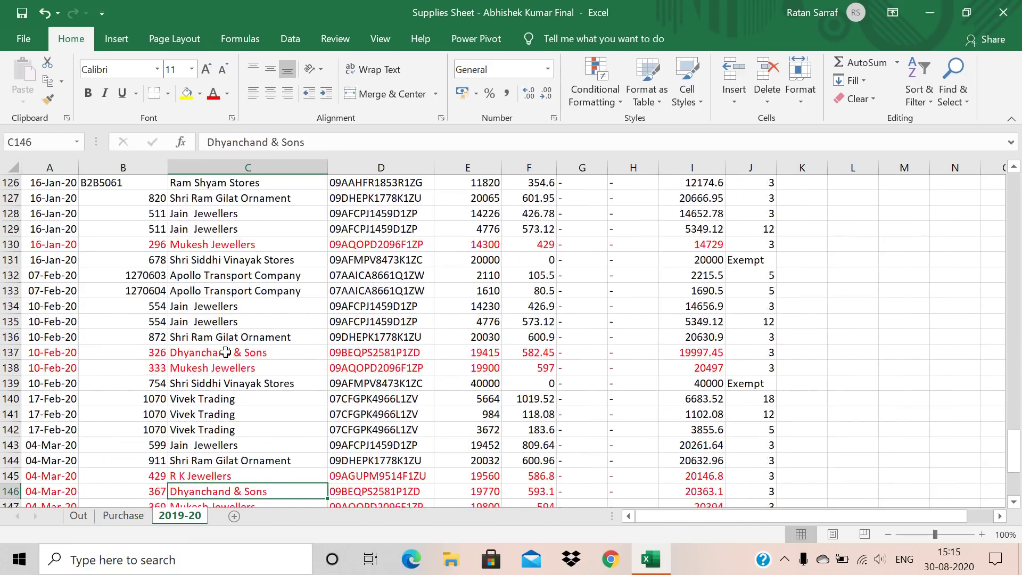
key("Down")
key("Down")
key("Down")
key("Down")
key("Down")
key("Down")
key("Down")
key("Down")
key("Down")
key("Down")
key("Down")
key("Down")
key("Down")
key("Down")
key("Down")
key("Down")
key("Down")
Look back through the 2019-20 sheet's entries from the last March records up to the header row
key("Up")
key("Up")
key("Up")
key("Up")
key("Up")
key("Up")
key("Up")
key("Up")
key("Up")
key("Up")
key("Up")
key("Up")
key("Up")
key("Up")
key("Up")
key("Up")
key("Up")
key("Up")
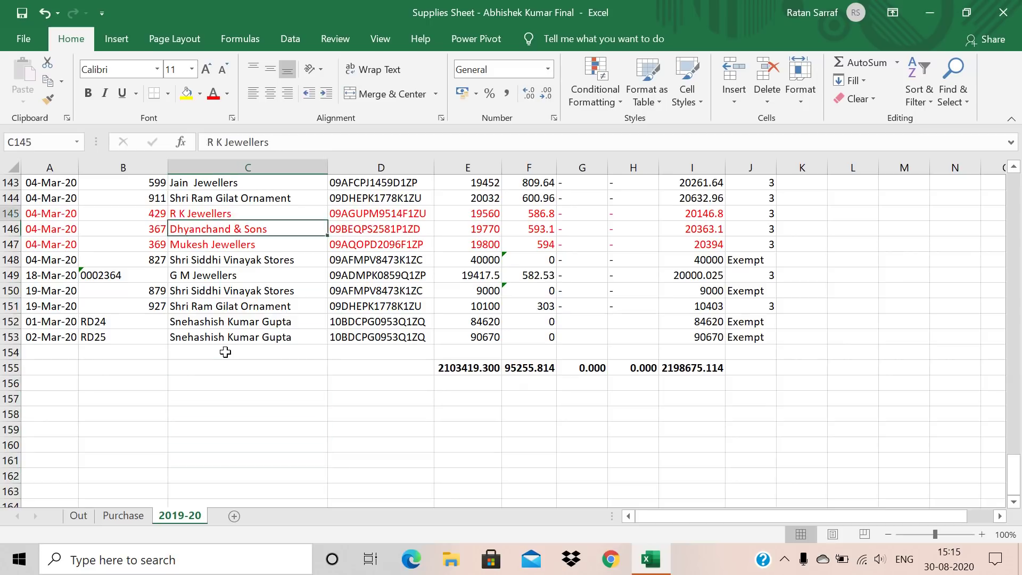
key("Up")
key("Up")
key("Up")
key("Up")
key("Up")
key("Up")
key("Up")
key("Up")
key("Up")
key("Up")
key("Up")
key("Up")
key("Up")
key("Up")
key("Up")
key("Up")
key("Up")
key("Up")
key("Up")
key("Up")
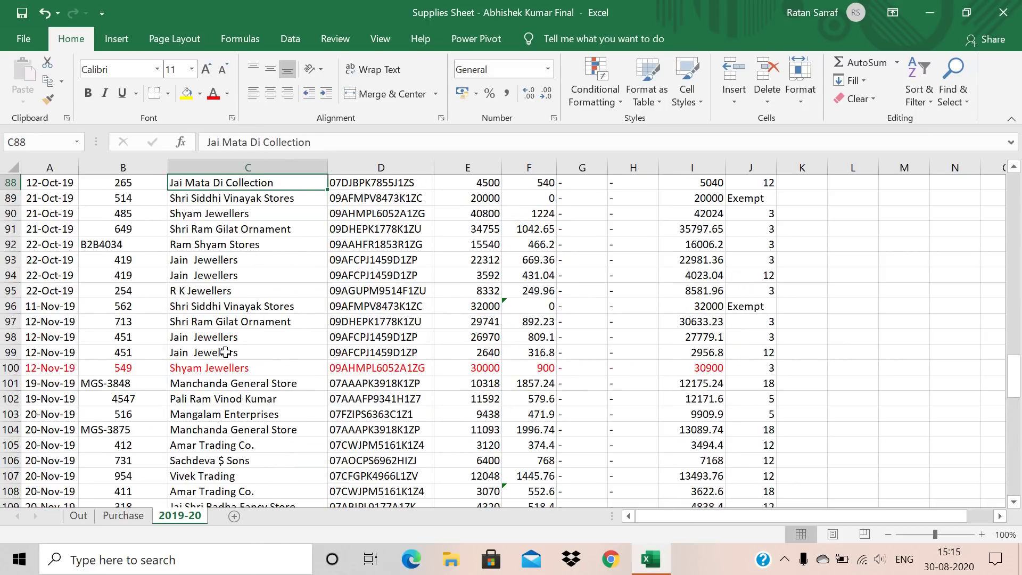
key("Up")
key("Up")
key("Up")
key("Up")
key("Up")
key("Up")
key("Up")
key("Up")
key("Up")
key("Up")
key("Up")
key("Up")
key("Up")
key("Up")
key("Up")
key("Up")
key("Up")
key("Up")
key("Up")
key("Up")
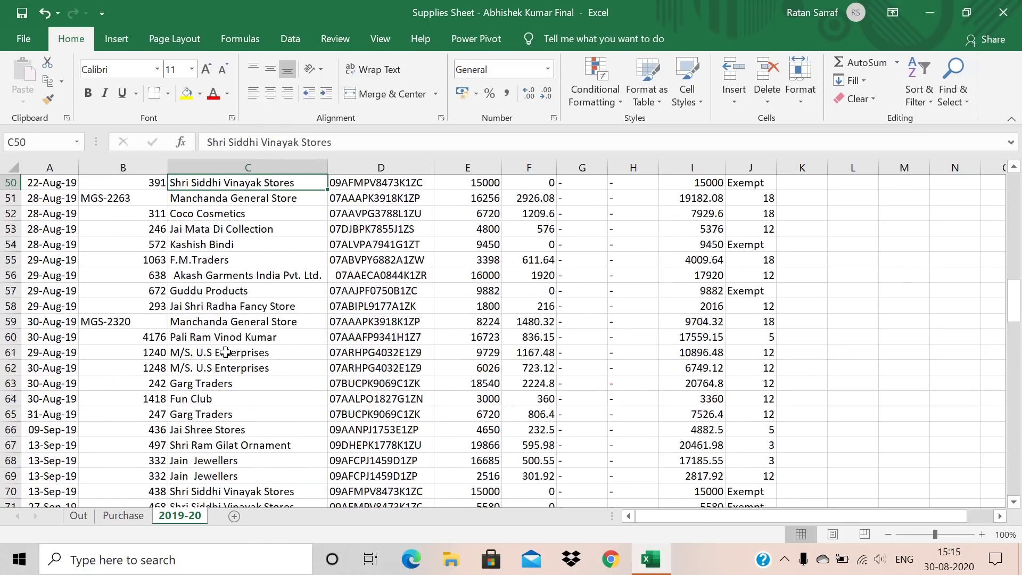
key("Up")
key("Up")
key("Up")
key("Up")
key("Up")
key("Up")
key("Up")
key("Up")
key("Up")
key("Up")
key("Up")
key("Up")
key("Up")
key("Up")
key("Up")
key("Up")
key("Up")
key("Up")
key("Up")
key("Up")
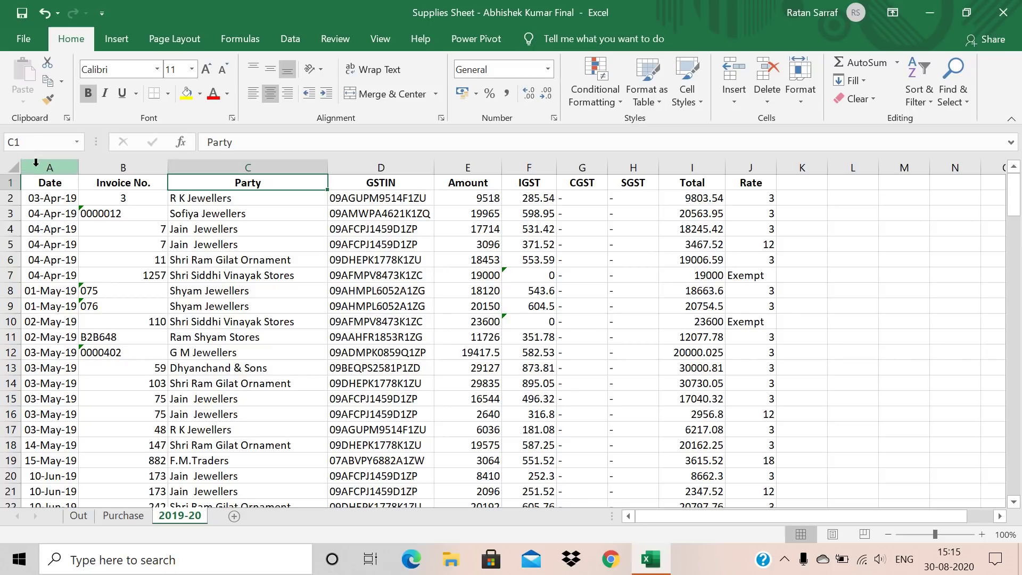
Select the purchase data on the 2019-20 sheet from the Date header in A1 through the last record, range A1:J153
left_click(26, 182)
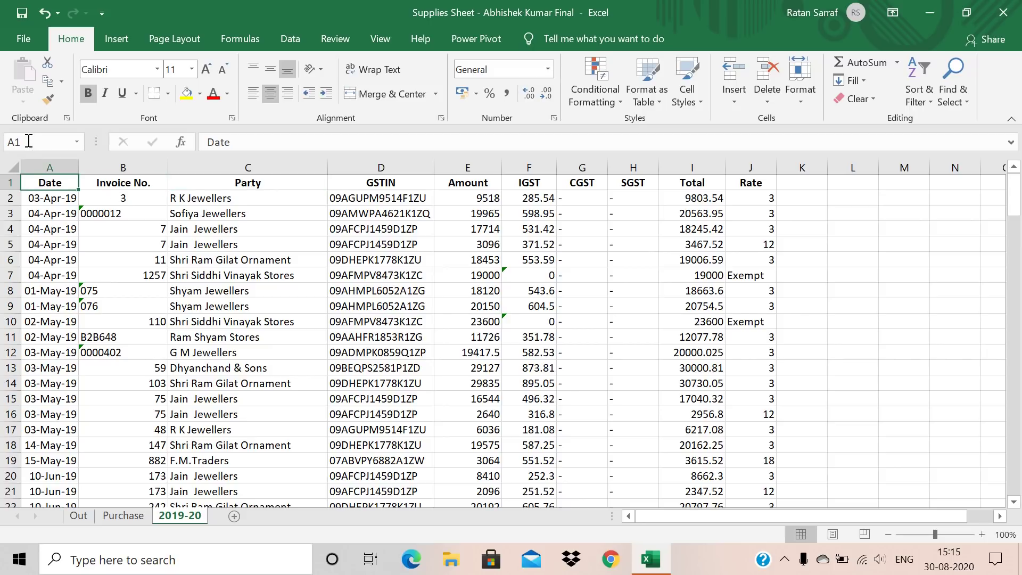
key("shift+Right")
key("shift+Right")
key("shift+Right")
key("shift+Right")
key("shift+Right")
key("shift+Right")
key("shift+Right")
key("shift+Right")
key("shift+Right")
key("shift+Right")
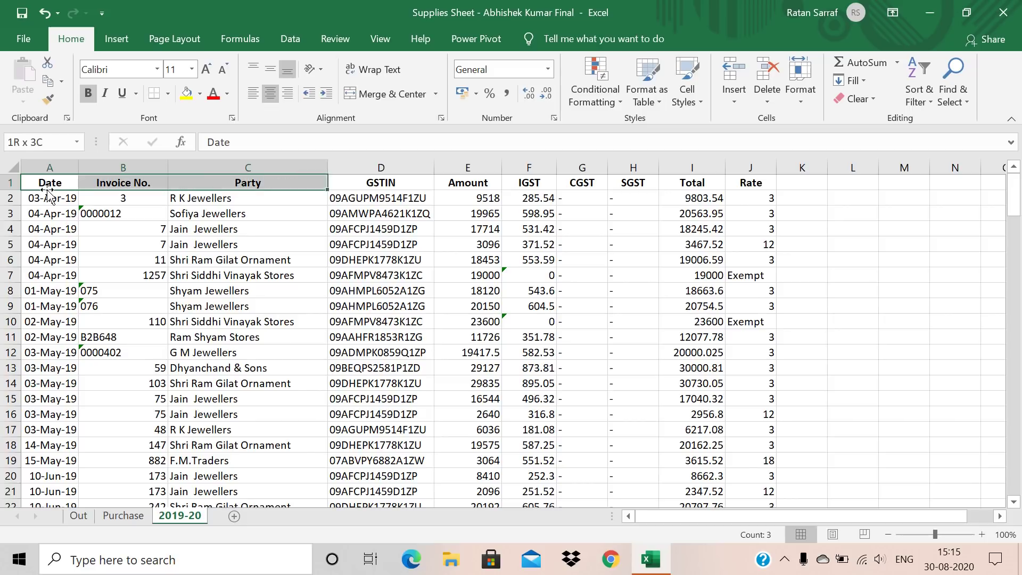
key("shift+Left")
key("shift+Down")
key("shift+Down")
key("shift+Down")
key("shift+Down")
key("shift+Down")
key("shift+Down")
key("shift+Down")
key("shift+Down")
key("shift+Down")
key("shift+Down")
key("shift+Down")
key("shift+Down")
key("shift+Down")
key("shift+Down")
key("shift+Down")
key("shift+Down")
key("shift+Down")
key("shift+Down")
key("shift+Down")
key("shift+Down")
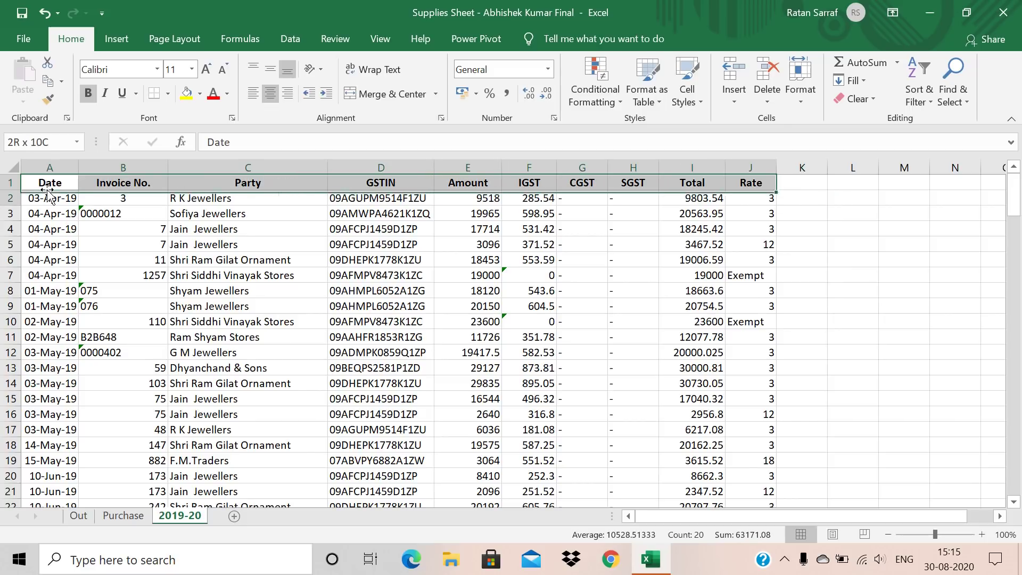
key("shift+Down")
key("shift+Down")
key("shift+Down")
key("shift+Down")
key("shift+Down")
key("shift+Down")
key("shift+Down")
key("shift+Down")
key("shift+Down")
key("shift+Down")
key("shift+Down")
key("shift+Down")
key("shift+Down")
key("shift+Down")
key("shift+Down")
key("shift+Down")
key("shift+Down")
key("shift+Down")
key("shift+Down")
key("shift+Down")
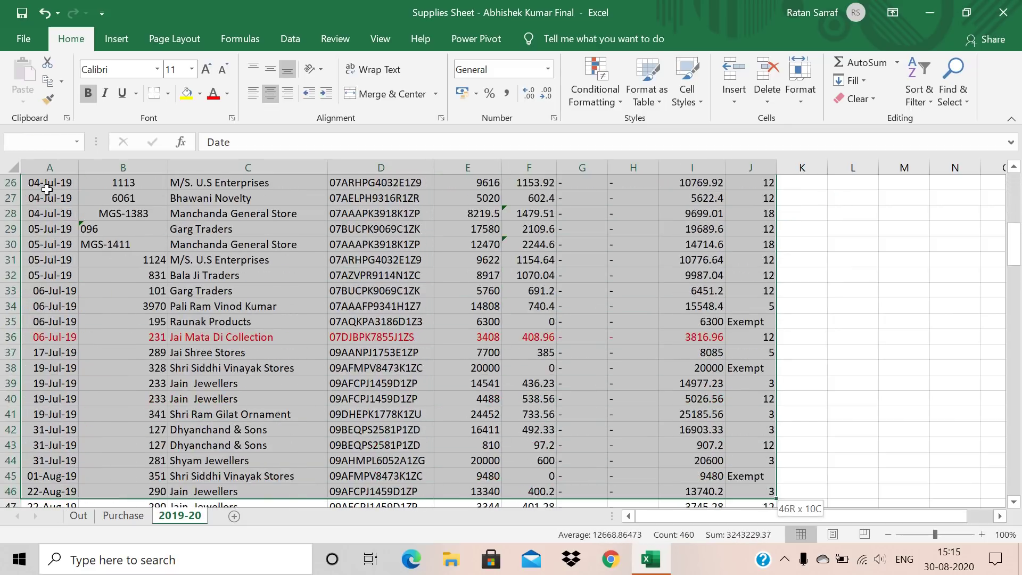
key("shift+Down")
key("shift+Down")
key("shift+Down")
key("shift+Down")
key("shift+Down")
key("shift+Down")
key("shift+Down")
key("shift+Down")
key("shift+Down")
key("shift+Down")
key("shift+Down")
key("shift+Down")
key("shift+Down")
key("shift+Down")
key("shift+Down")
key("shift+Down")
key("shift+Down")
key("shift+Down")
key("shift+Down")
key("shift+Down")
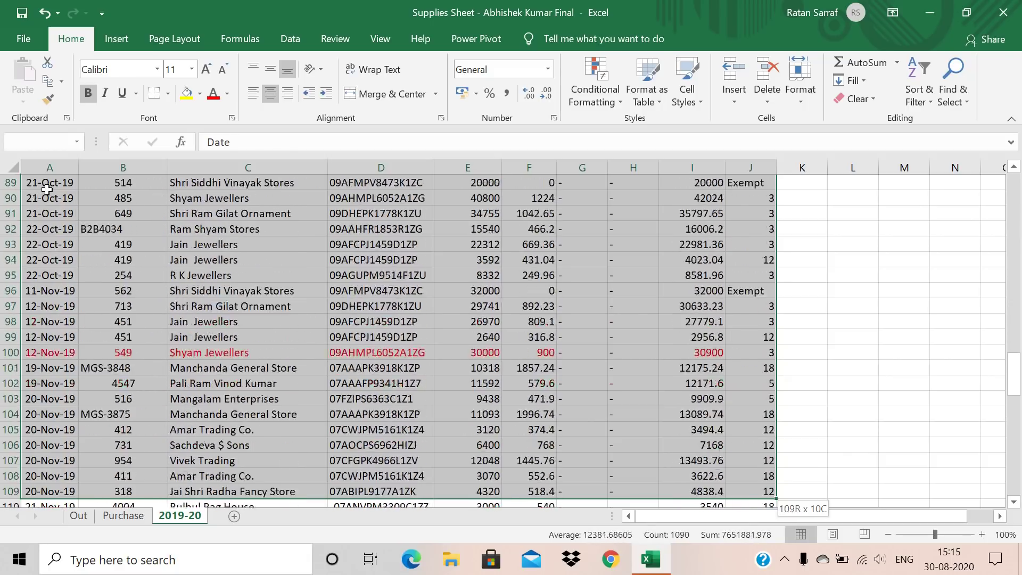
key("shift+Up")
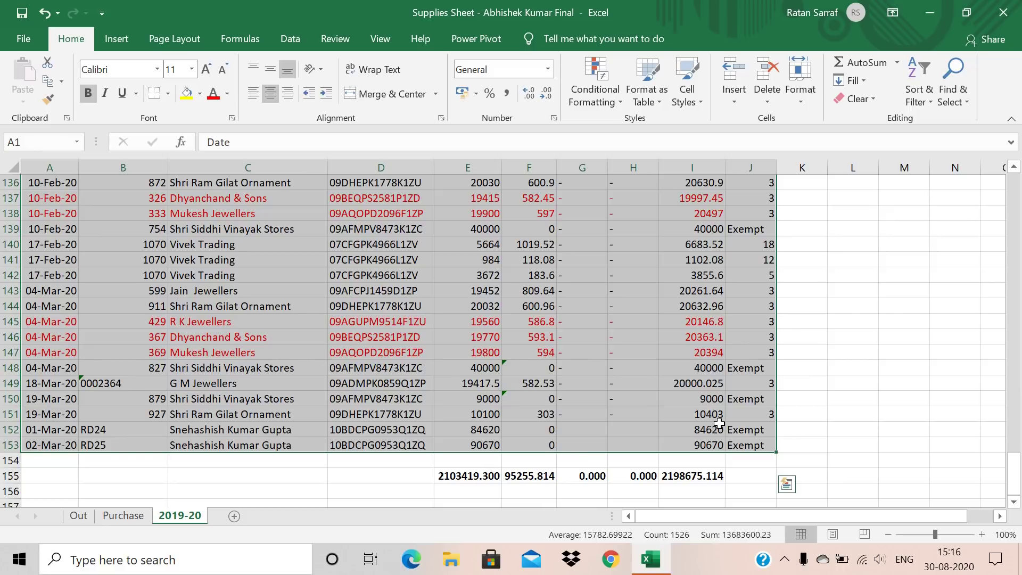
Create a PivotTable from the selected range '2019-20'!$A$1:$J$153 on a new worksheet
left_click(116, 42)
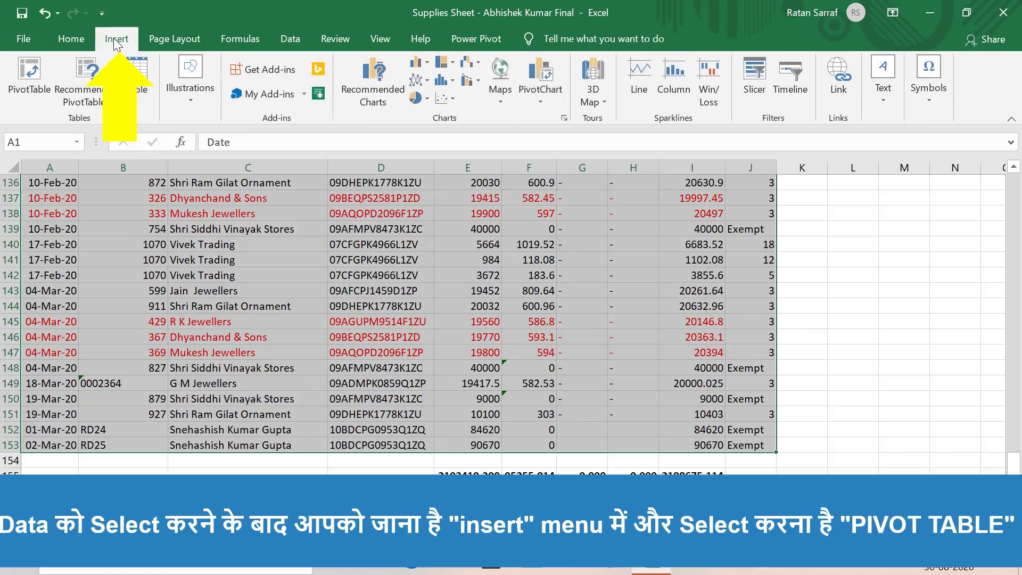
left_click(20, 85)
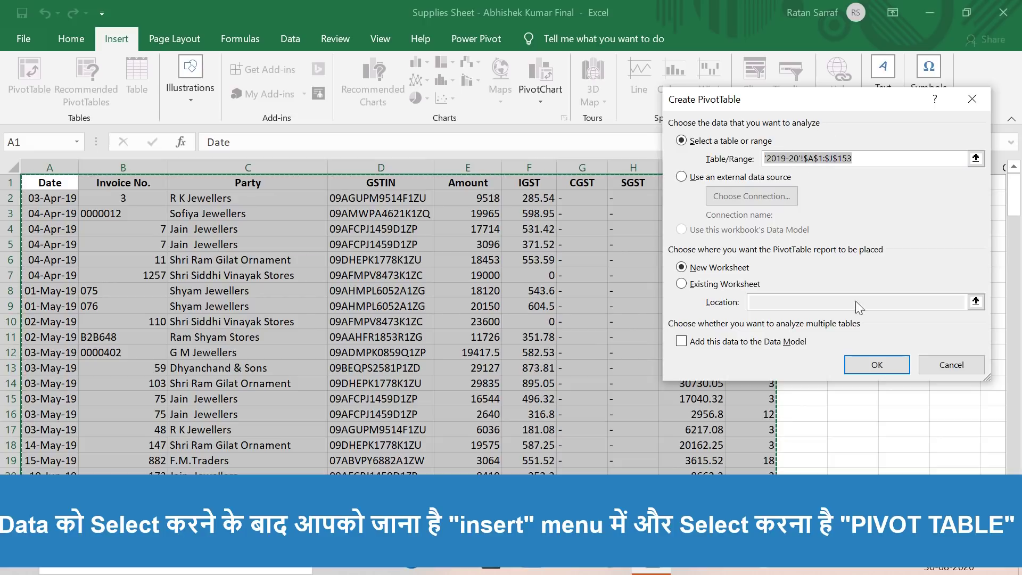
left_click(877, 365)
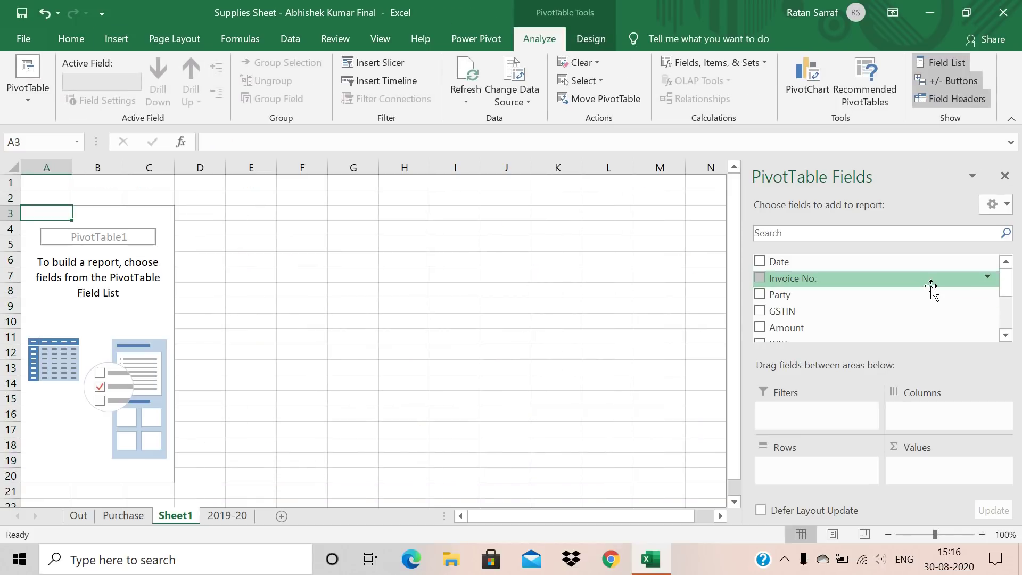
Add GSTIN, Rate and Party to the PivotTable as nested row fields, with Amount as the summed value
left_click(761, 311)
left_click_drag(1006, 281, 1008, 291)
left_click(759, 310)
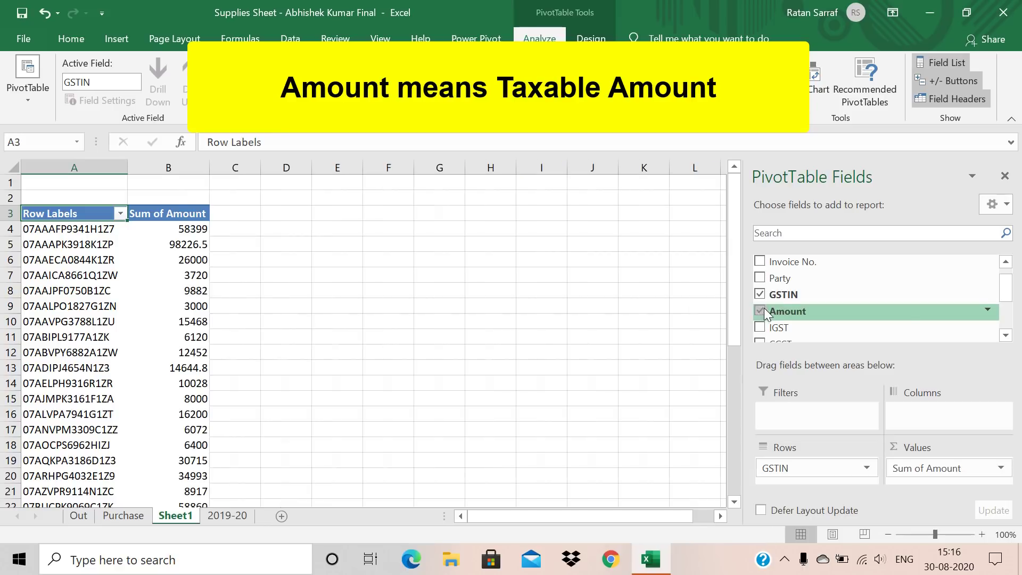
left_click_drag(1006, 294, 1006, 319)
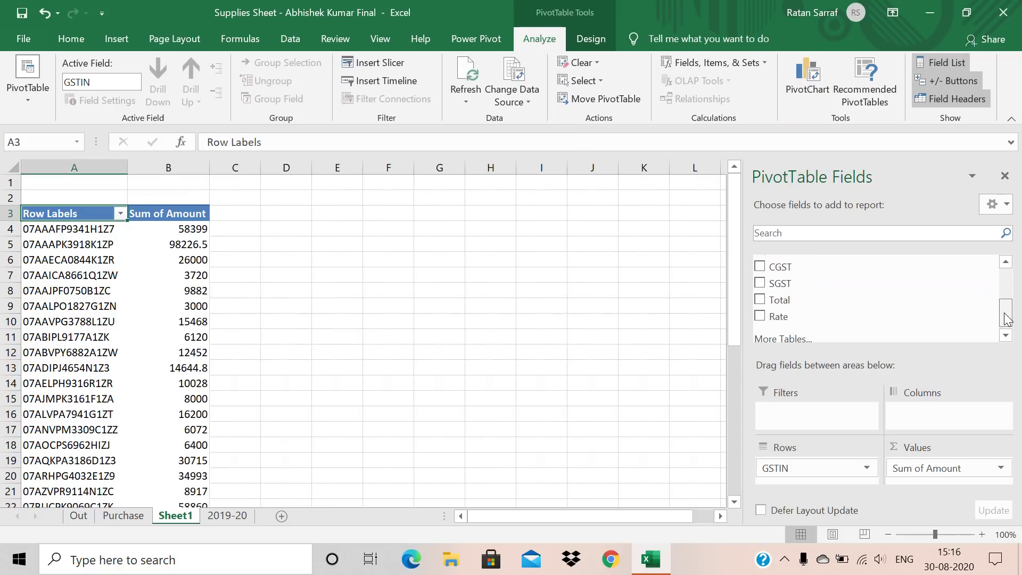
left_click(763, 309)
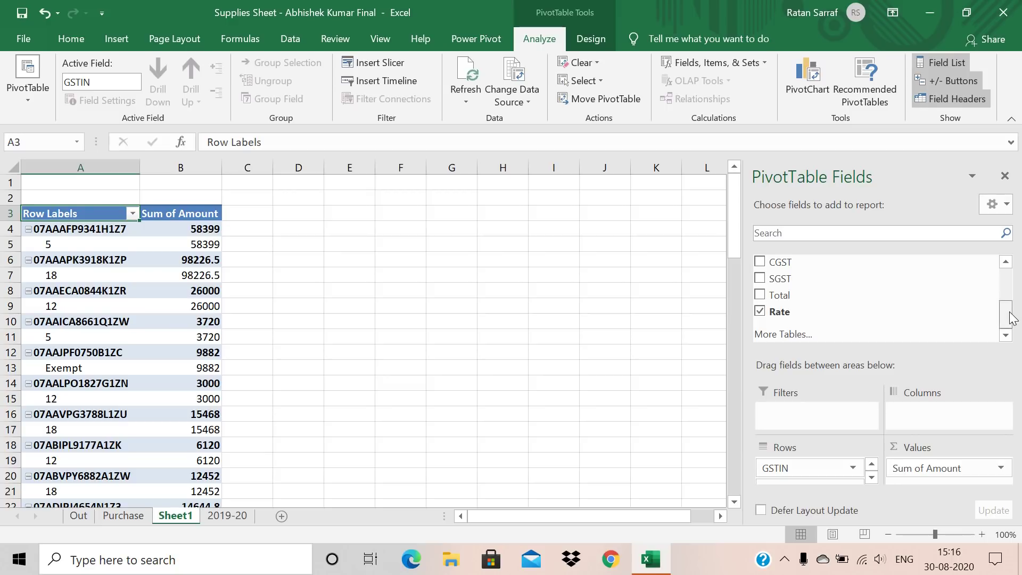
left_click_drag(1011, 317, 1010, 290)
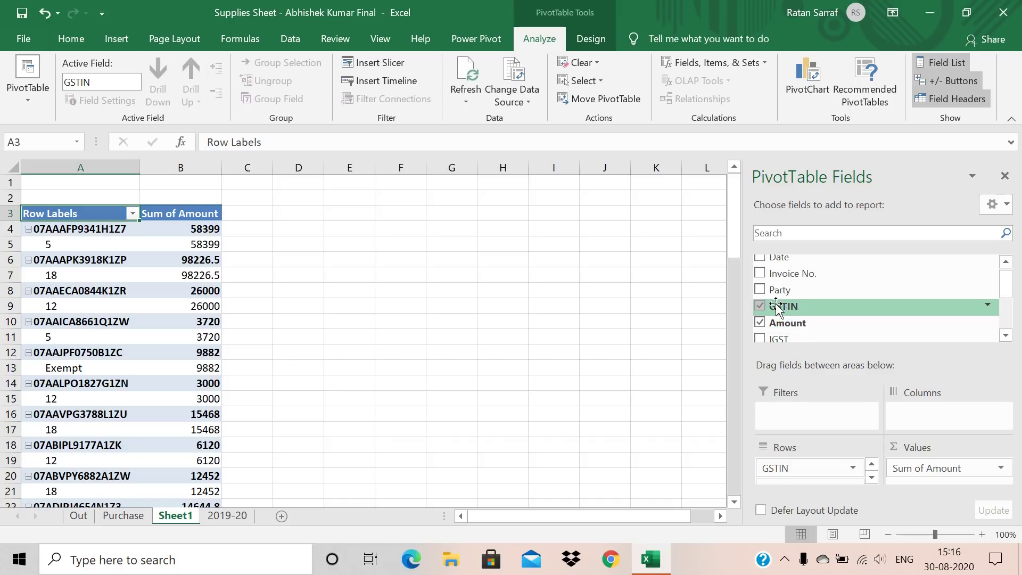
left_click(760, 289)
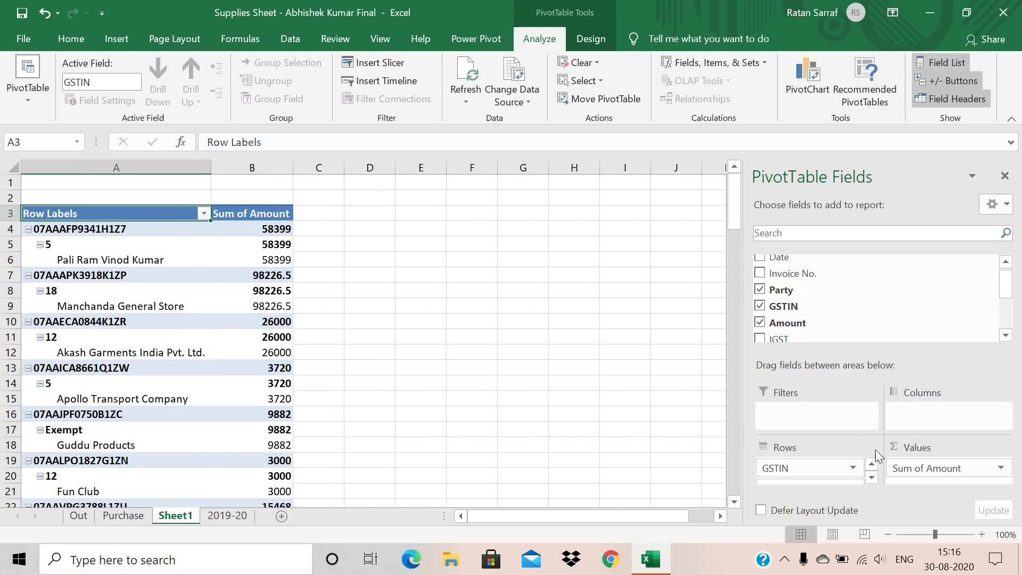
Look through the PivotTable from the first GSTIN down to row 75, examining each party's amounts grouped by GSTIN and rate
left_click(88, 269)
left_click(318, 301)
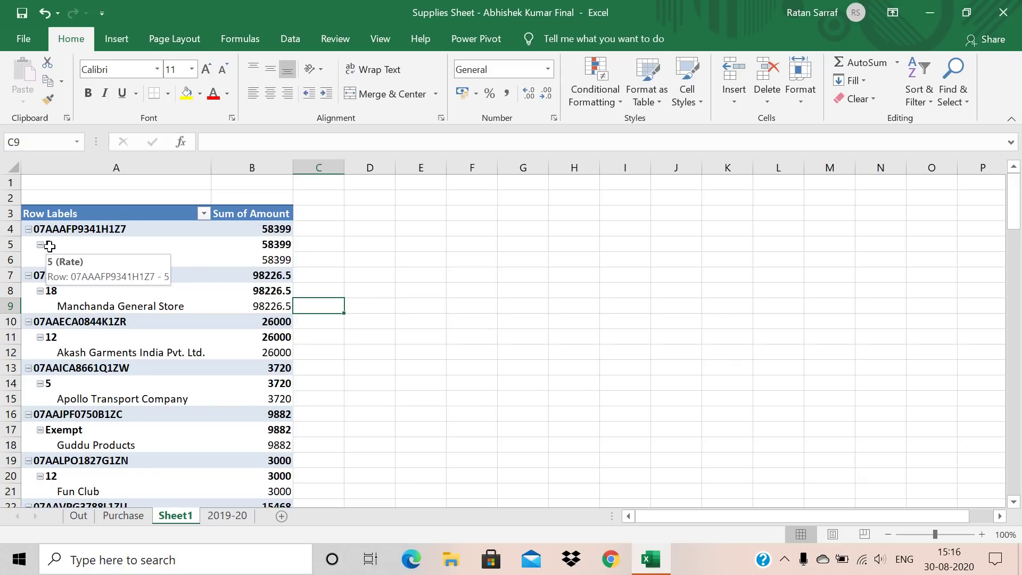
left_click(115, 340)
key("Down")
key("Down")
key("Down")
key("Down")
key("Down")
key("Down")
key("Down")
key("Down")
key("Down")
key("Down")
key("Down")
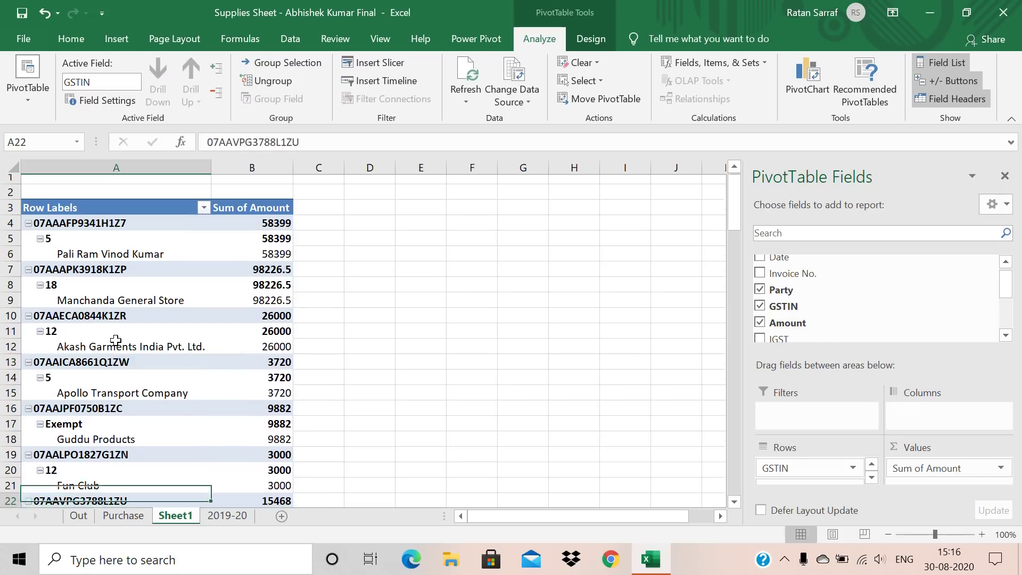
key("Down")
key("Down")
key("Down")
key("Down")
key("Down")
key("Down")
key("Down")
key("Down")
key("Down")
key("Down")
key("Down")
key("Down")
key("Down")
key("Down")
key("Down")
key("Down")
key("Down")
key("Down")
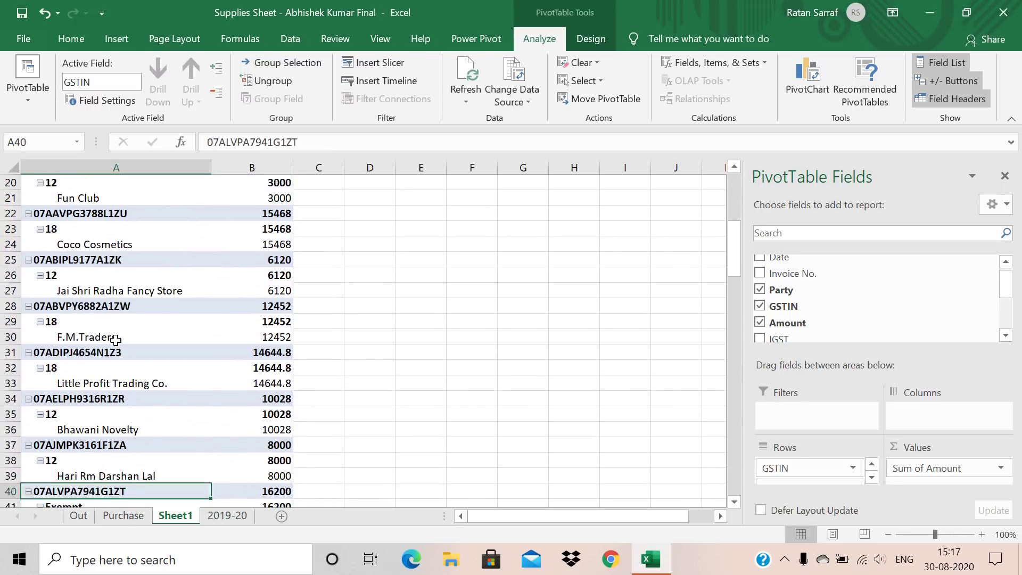
key("Down")
key("Down")
key("Down")
key("Down")
key("Down")
key("Down")
key("Down")
key("Down")
key("Down")
key("Down")
key("Down")
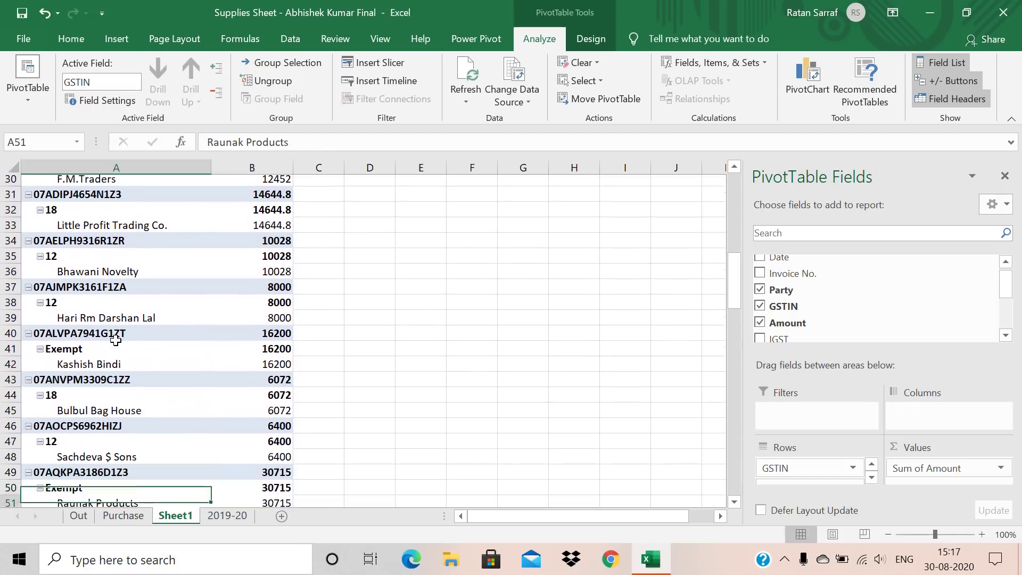
key("Down")
key("Down")
key("Down")
key("Down")
key("Down")
key("Down")
key("Down")
key("Down")
key("Down")
key("Down")
key("Down")
key("Down")
key("Down")
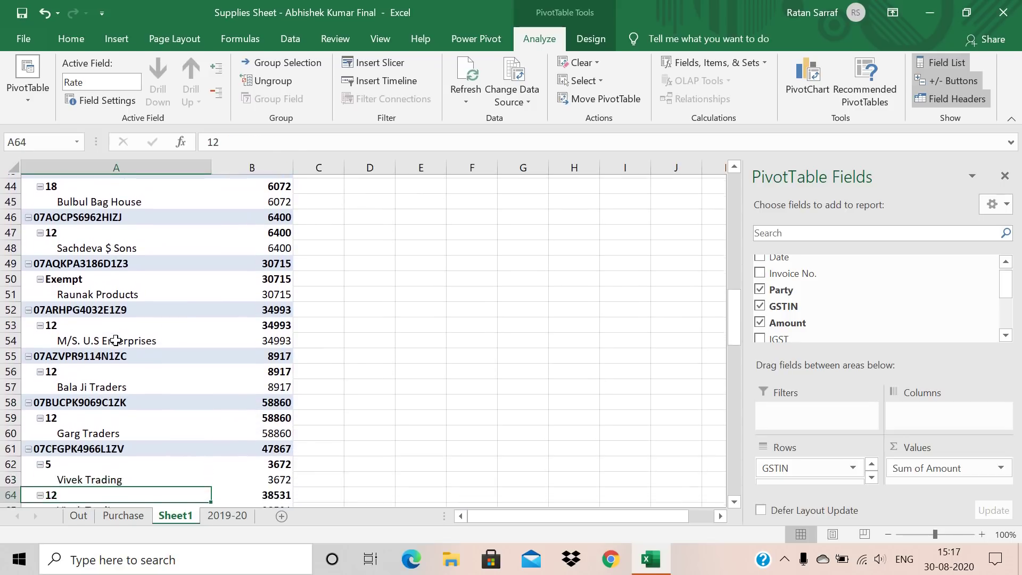
key("Down")
key("Down")
key("Down")
key("Down")
key("Down")
key("Down")
key("Down")
key("Down")
key("Down")
key("Down")
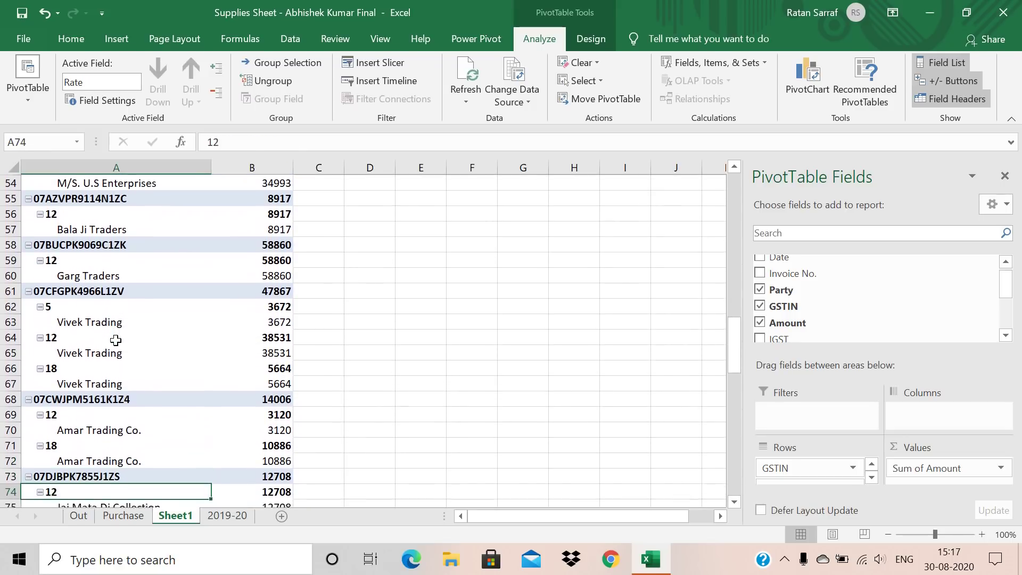
key("Down")
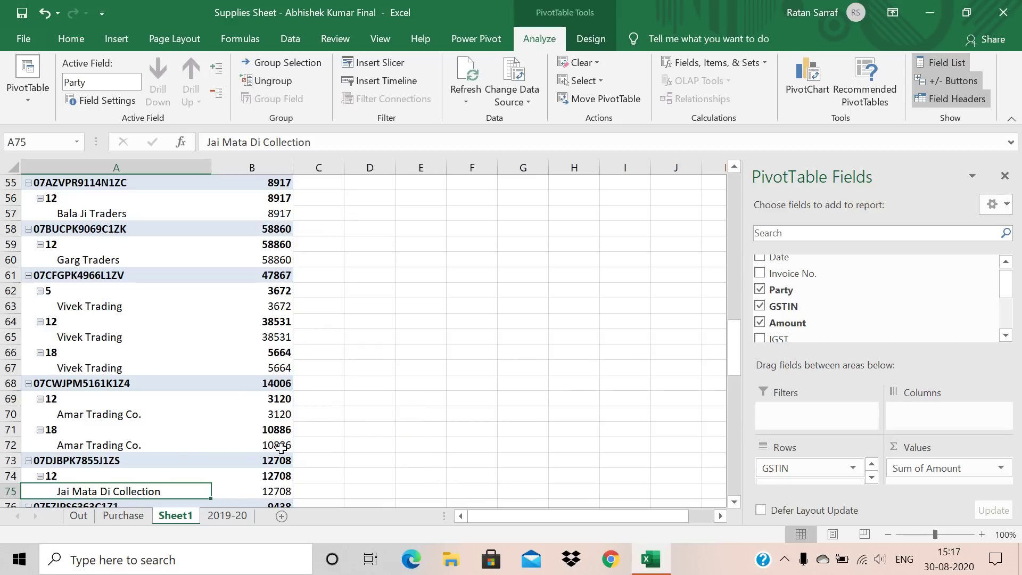
Examine the rest of the PivotTable from row 75 to the Grand Total row, reviewing the amounts by GSTIN, rate and party
key("Down")
key("Down")
key("Down")
key("Down")
key("Down")
key("Down")
key("Down")
key("Down")
key("Down")
key("Down")
key("Down")
key("Down")
key("Down")
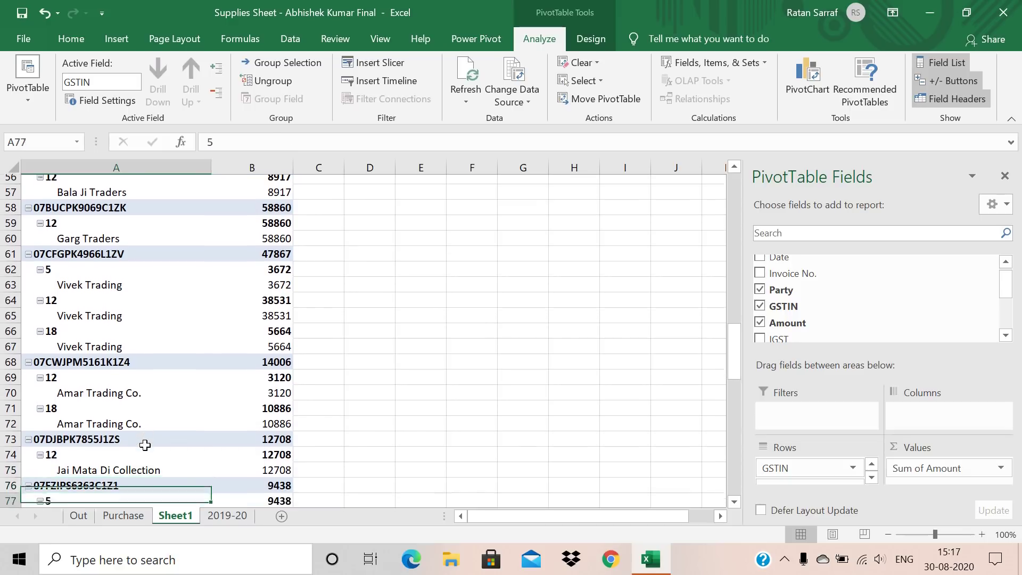
key("Down")
key("Down")
key("Down")
key("Down")
key("Down")
key("Down")
key("Down")
key("Down")
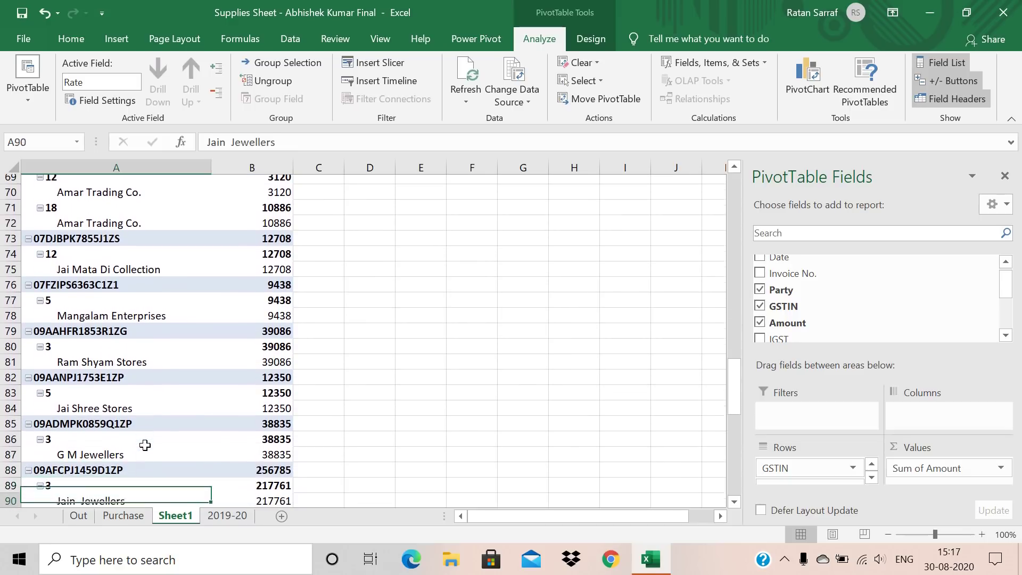
key("Up")
key("Up")
key("Down")
key("Down")
key("Down")
key("Down")
key("Down")
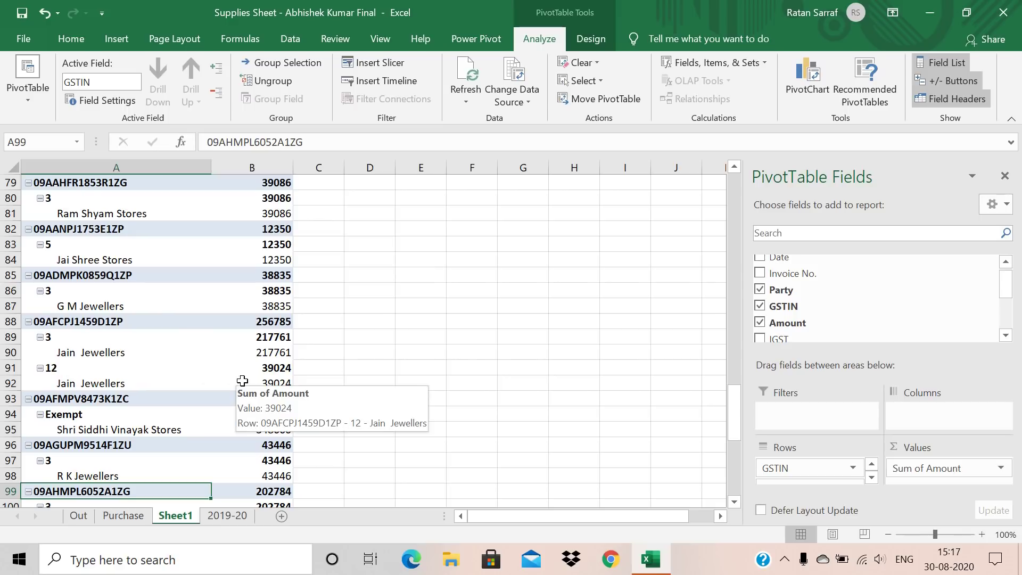
key("Down")
key("Down")
key("Down")
key("Down")
key("Down")
key("Down")
key("Down")
key("Down")
key("Down")
key("Down")
key("Down")
key("Down")
key("Down")
key("Down")
key("Down")
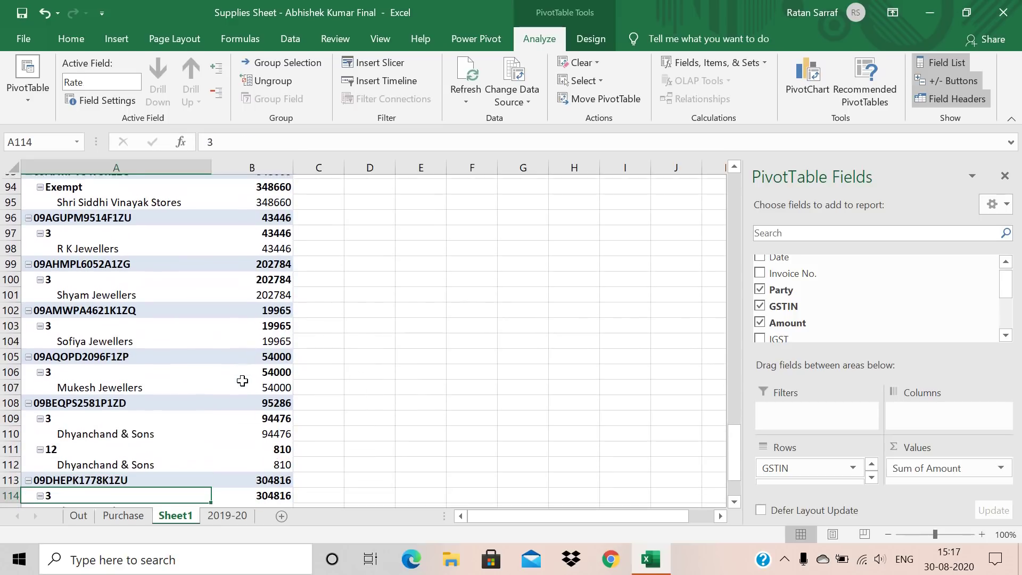
key("Down")
key("Down")
key("Down")
key("Down")
key("Down")
key("Down")
key("Down")
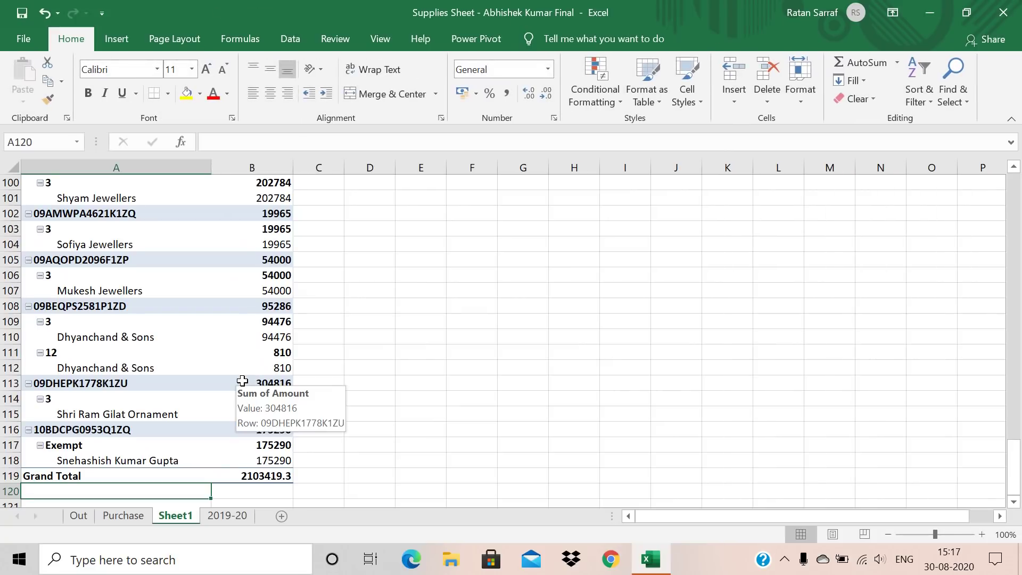
key("Up")
key("Up")
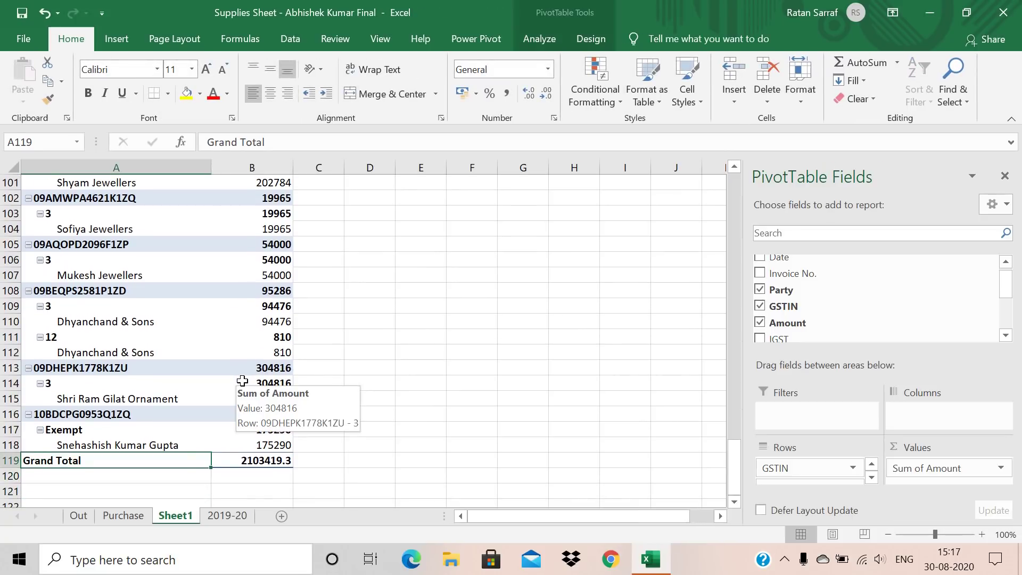
key("Right")
key("Right")
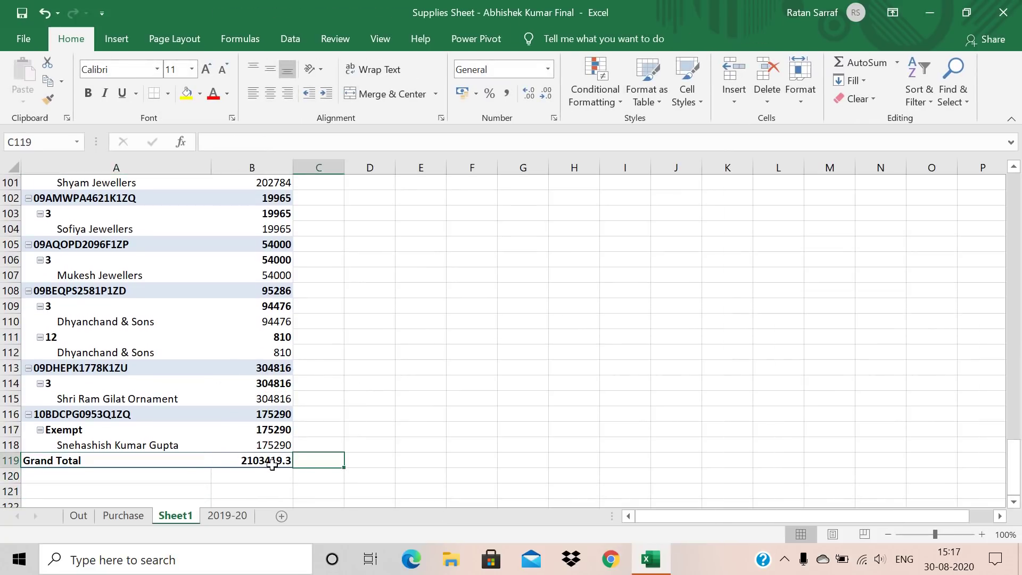
Check the Amount column total in row 155 of the 2019-20 sheet against the PivotTable's grand total
left_click(229, 514)
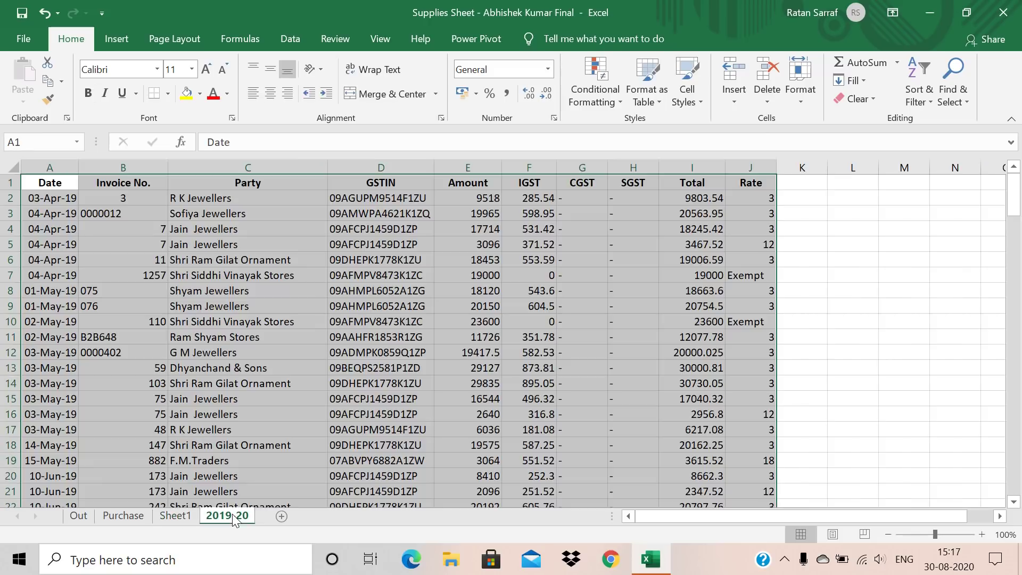
left_click(500, 383)
key("Down")
key("Down")
key("Down")
key("Down")
key("Down")
key("Down")
key("Down")
key("Down")
key("Down")
key("Down")
key("Down")
key("Down")
key("Down")
key("Down")
key("Down")
key("Down")
key("Down")
key("Down")
key("Down")
key("Down")
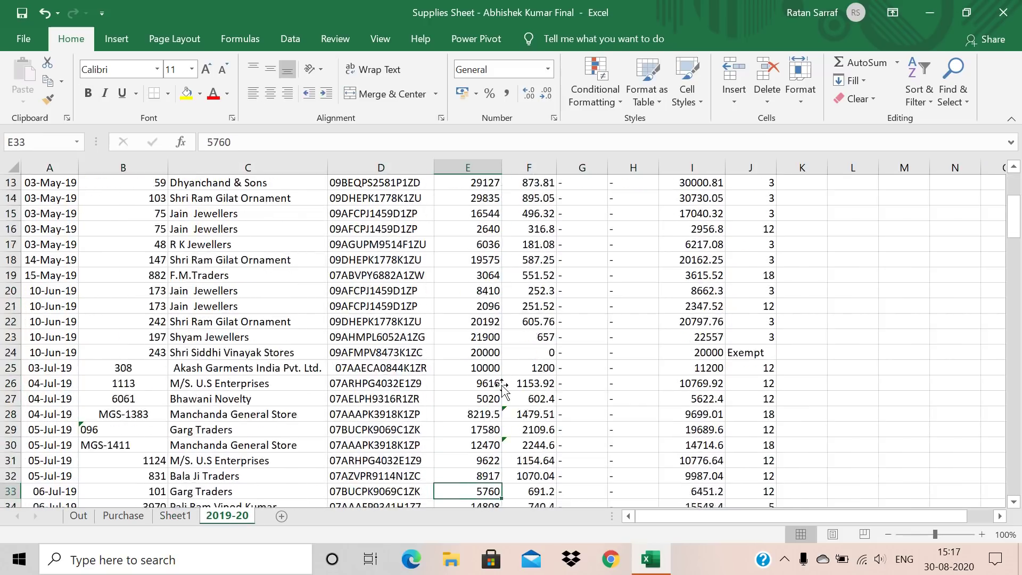
key("Down")
key("Down")
key("Down")
key("Down")
key("Down")
key("Down")
key("Down")
key("Down")
key("Down")
key("Down")
key("Down")
key("Down")
key("Down")
key("Down")
key("Down")
key("Down")
key("Down")
key("Down")
key("Down")
key("Down")
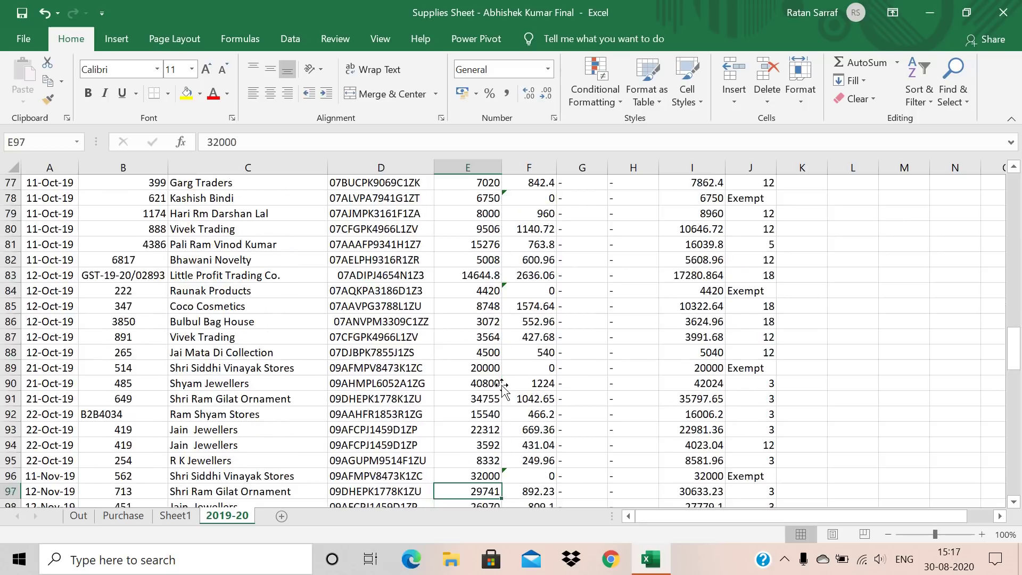
key("Down")
key("Down")
key("Down")
key("Down")
key("Down")
key("Down")
key("Down")
key("Down")
key("Down")
key("Down")
key("Down")
key("Down")
key("Down")
key("Down")
key("Down")
key("Down")
key("Down")
key("Down")
key("Down")
key("Down")
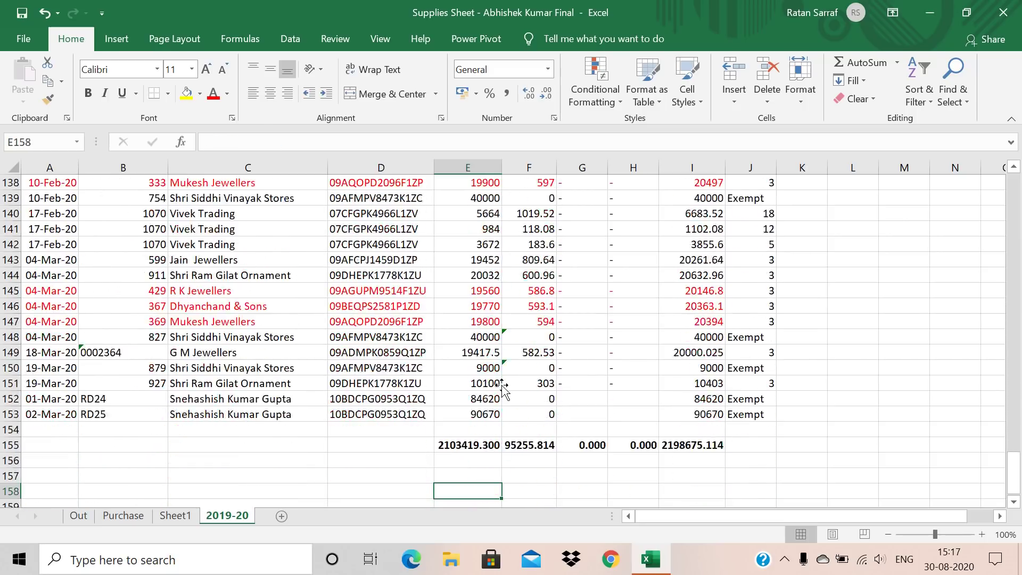
key("Up")
key("Up")
key("Up")
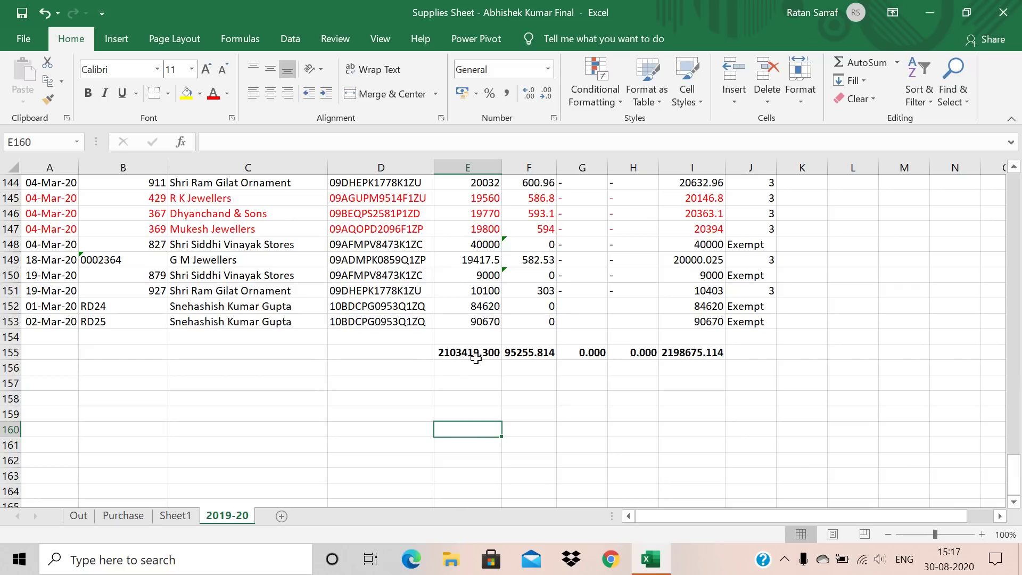
Check the Grand Total of the PivotTable on Sheet1 and review the GSTIN groups above it up to row 101
left_click(176, 521)
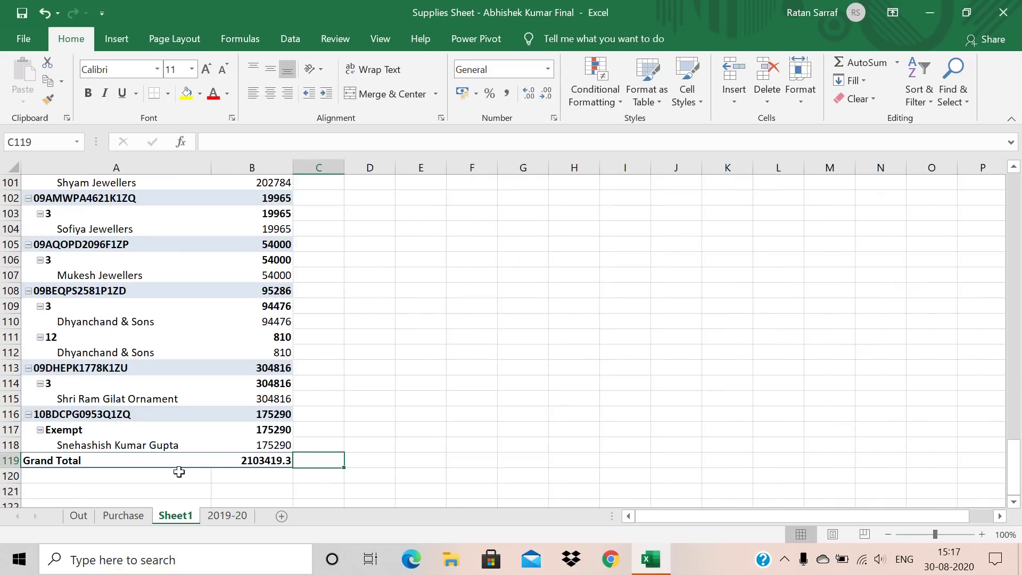
mouse_move(252, 458)
key("Up")
key("Up")
key("Up")
key("Up")
key("Up")
key("Up")
key("Up")
key("Up")
key("Up")
key("Up")
key("Up")
key("Up")
key("Up")
key("Up")
key("Up")
key("Up")
key("Up")
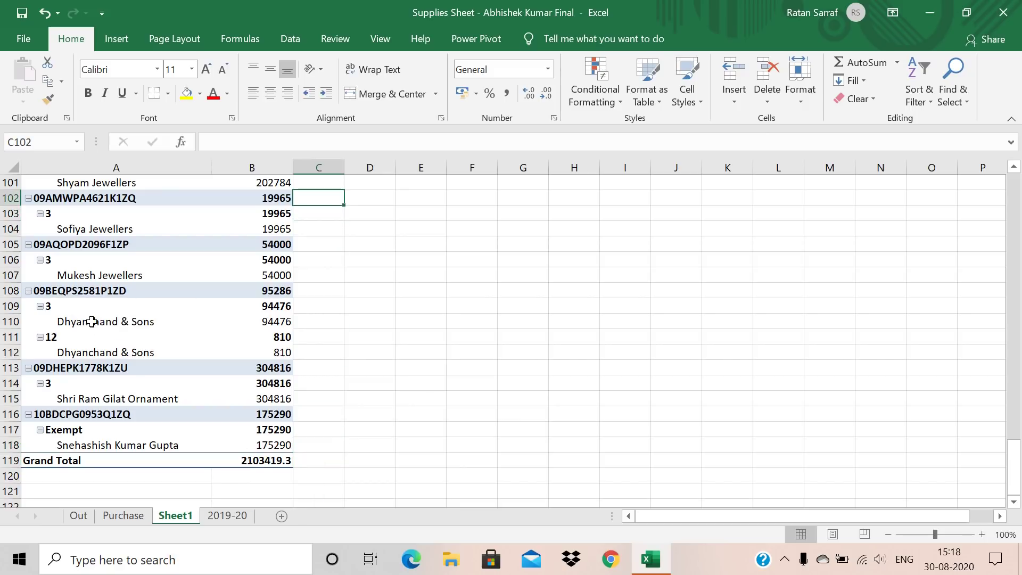
mouse_move(241, 319)
key("Up")
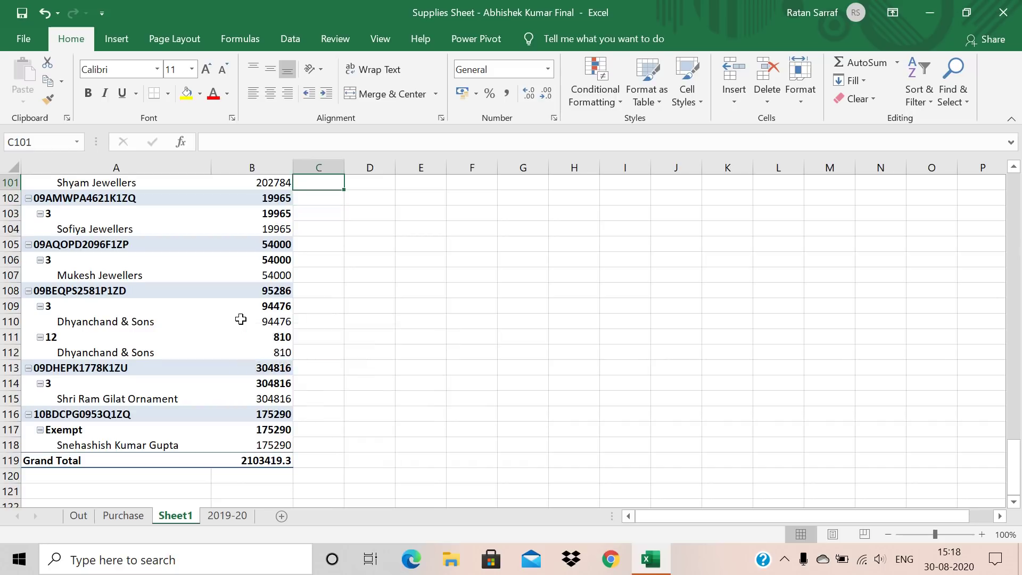
Examine the PivotTable upward from row 101 to row 53, reviewing the rates and parties grouped under each GSTIN
key("Up")
key("Up")
key("Up")
key("Up")
key("Up")
key("Up")
key("Up")
key("Up")
key("Up")
key("Up")
key("Up")
key("Up")
key("Up")
key("Up")
key("Up")
key("Up")
key("Up")
key("Up")
key("Up")
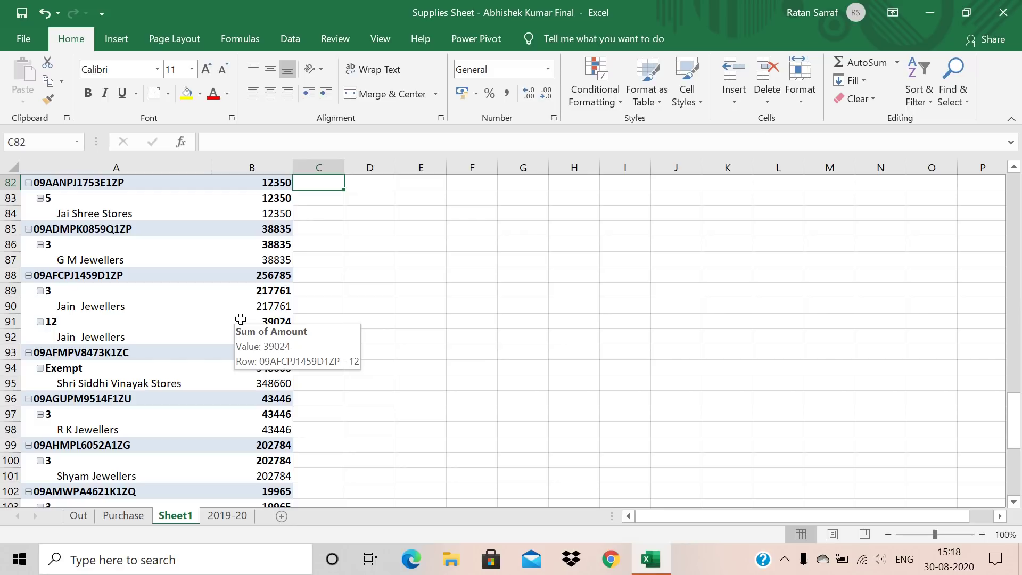
key("Up")
key("Up")
key("Up")
key("Up")
key("Up")
key("Up")
key("Up")
key("Up")
key("Up")
key("Up")
key("Up")
key("Up")
key("Up")
key("Up")
key("Up")
key("Up")
key("Up")
key("Up")
key("Up")
key("Up")
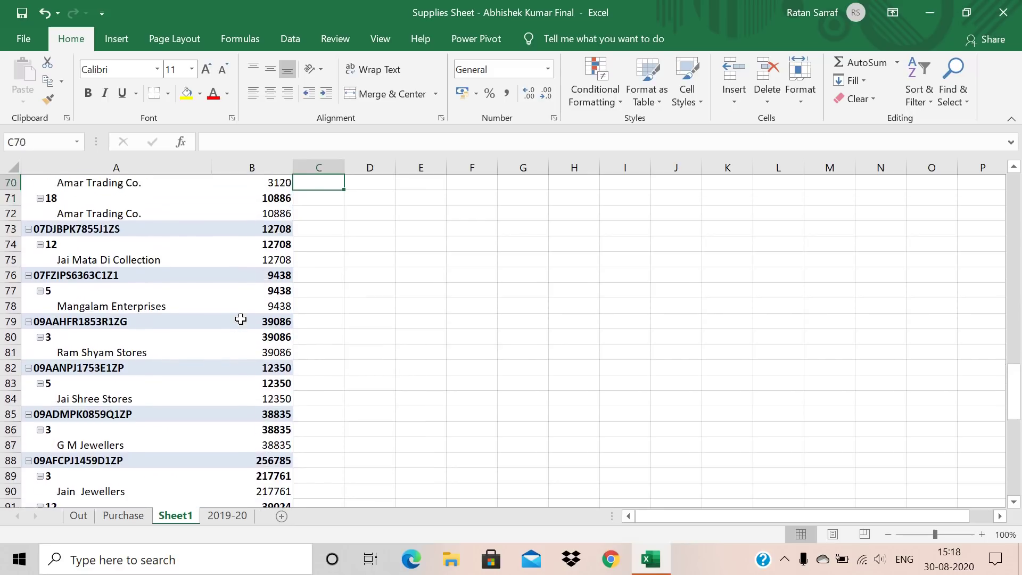
key("Up")
key("Up")
key("Up")
key("Up")
key("Up")
key("Up")
key("Up")
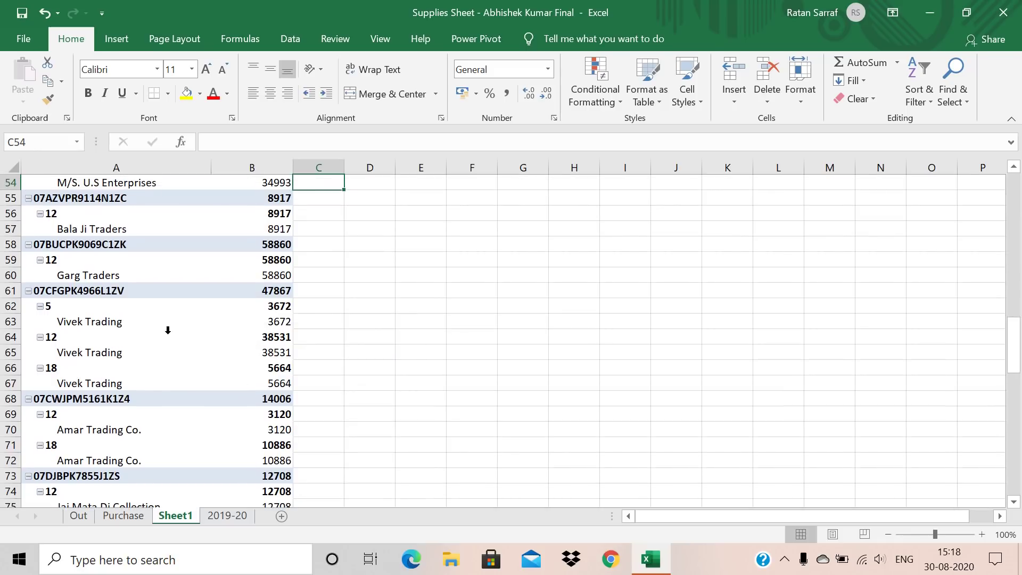
key("Up")
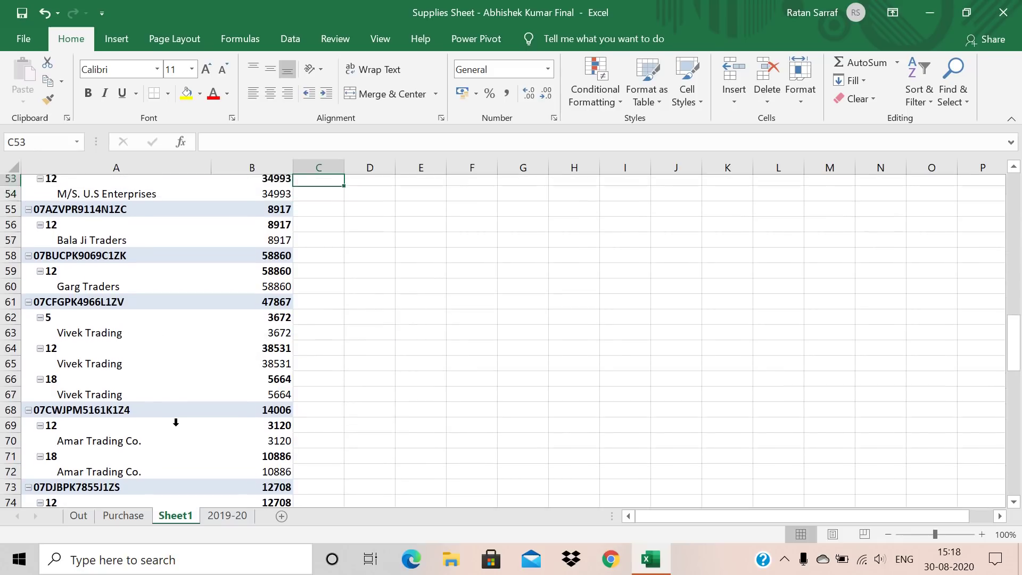
Return to the start of the PivotTable, examine the first GSTIN's entry, and select the empty cell D4 beside it
key("ctrl+Up")
key("Down")
key("Down")
key("Down")
key("Down")
key("Left")
key("Left")
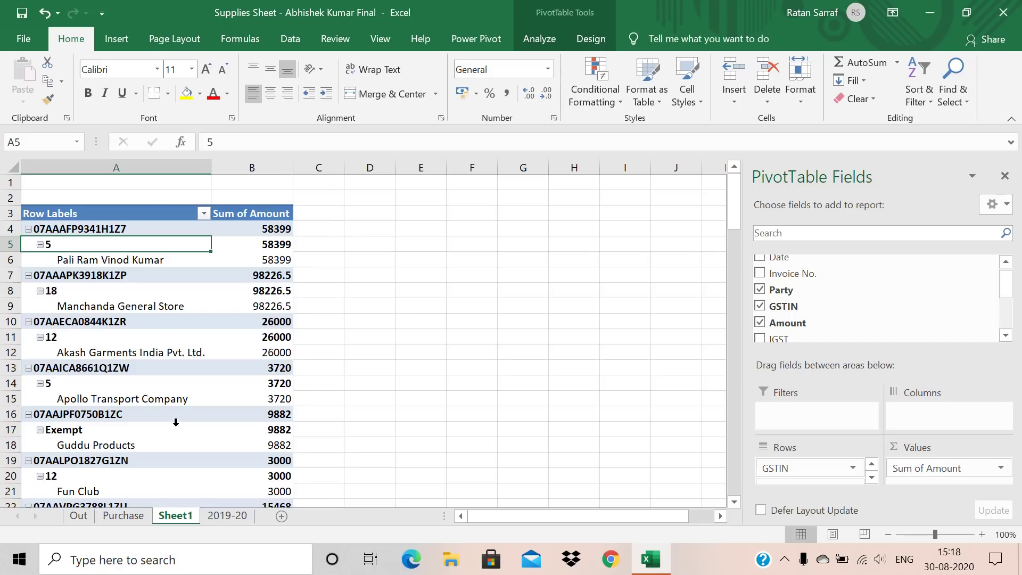
key("Up")
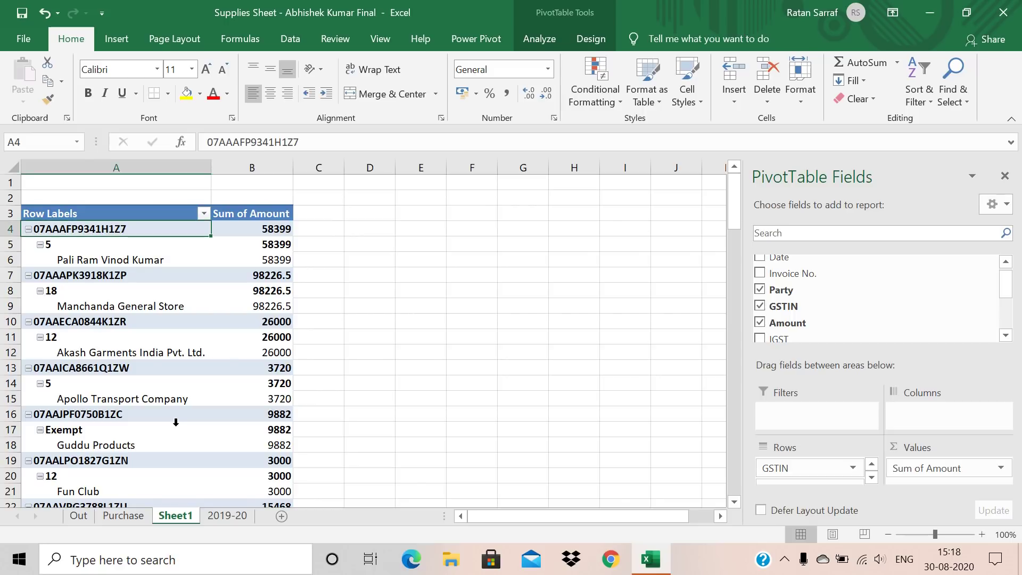
key("Right")
key("Right")
key("Right")
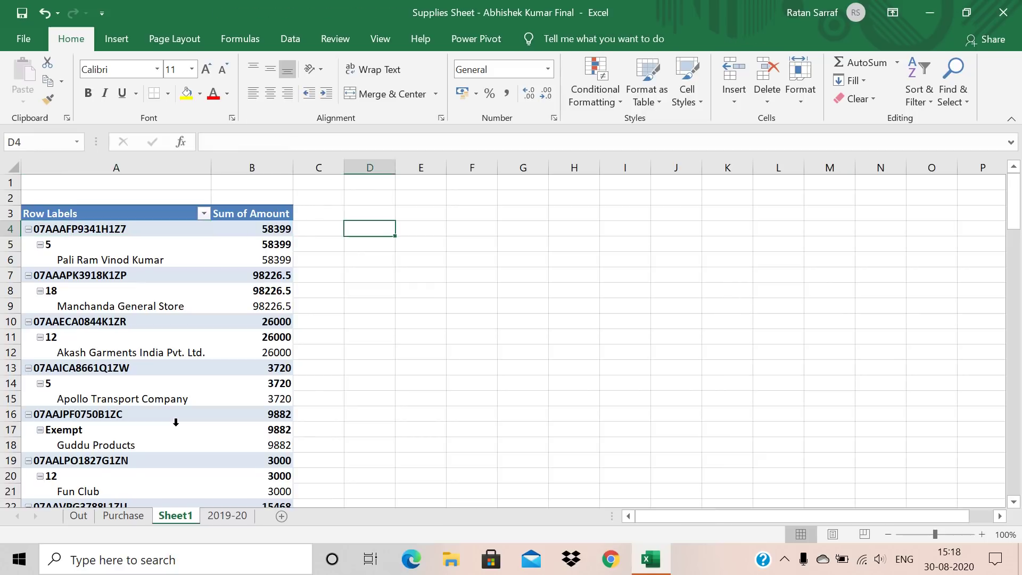